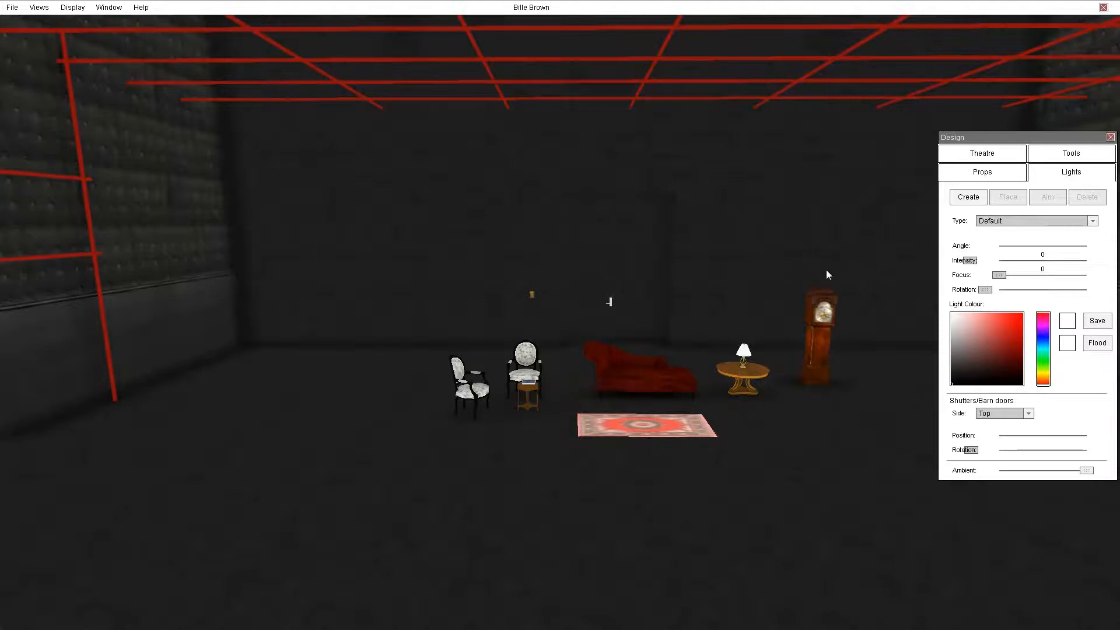
Lower the stage's ambient light level.
middle_click_drag(736, 431, 1119, 420)
key("w")
key("w")
key("w")
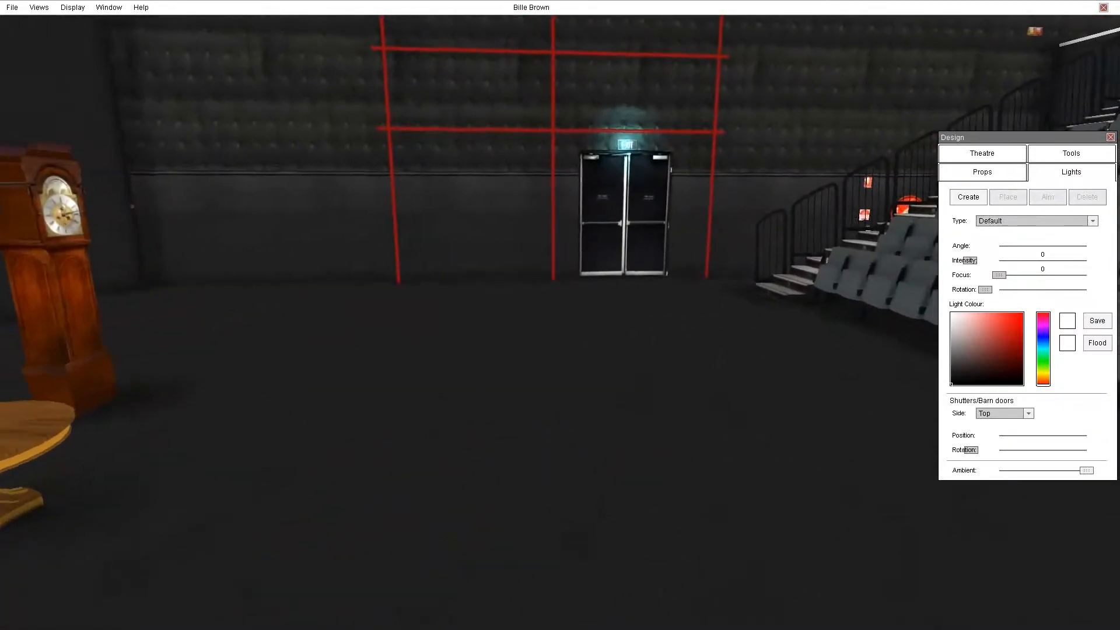
middle_click_drag(1117, 449, 1102, 385)
key("w")
left_click_drag(1085, 470, 1026, 472)
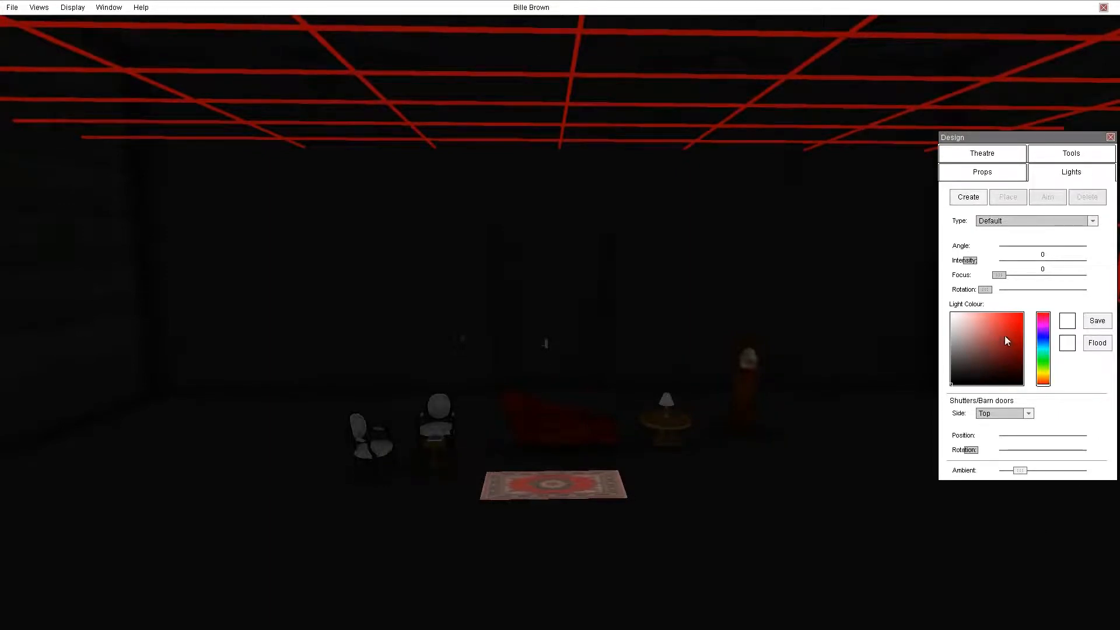
Create a default light, hang it on the rig near the right, and aim it at the grandfather clock.
left_click(968, 200)
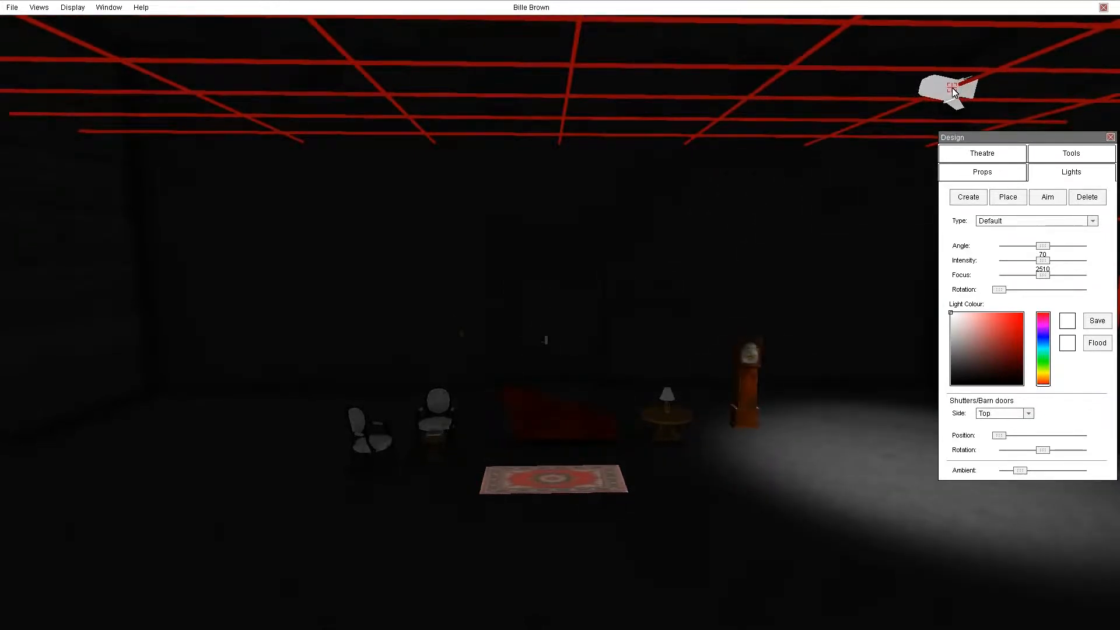
left_click(952, 88)
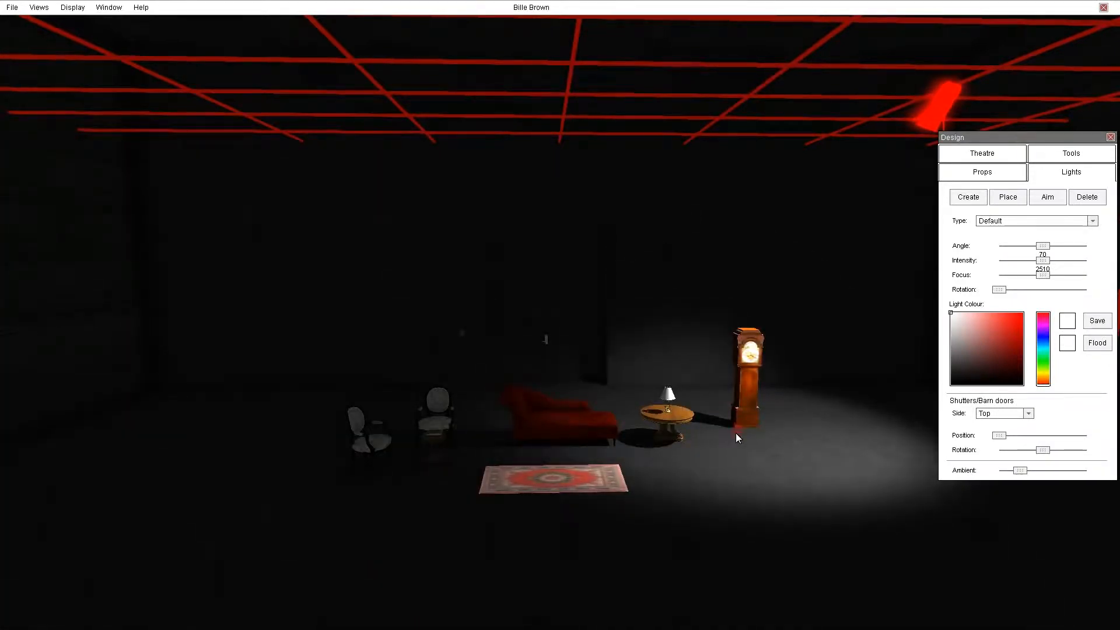
left_click(738, 432)
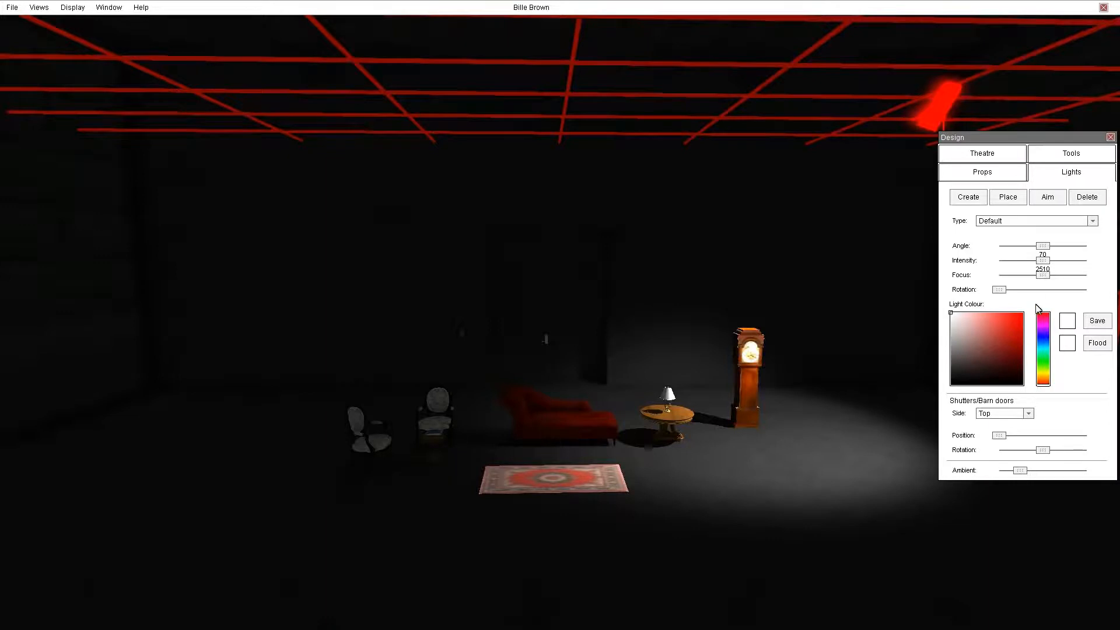
Set the light's angle to 90 and intensity to about 1646, softening its focus and adjusting rotation.
left_click_drag(1044, 248, 1072, 278)
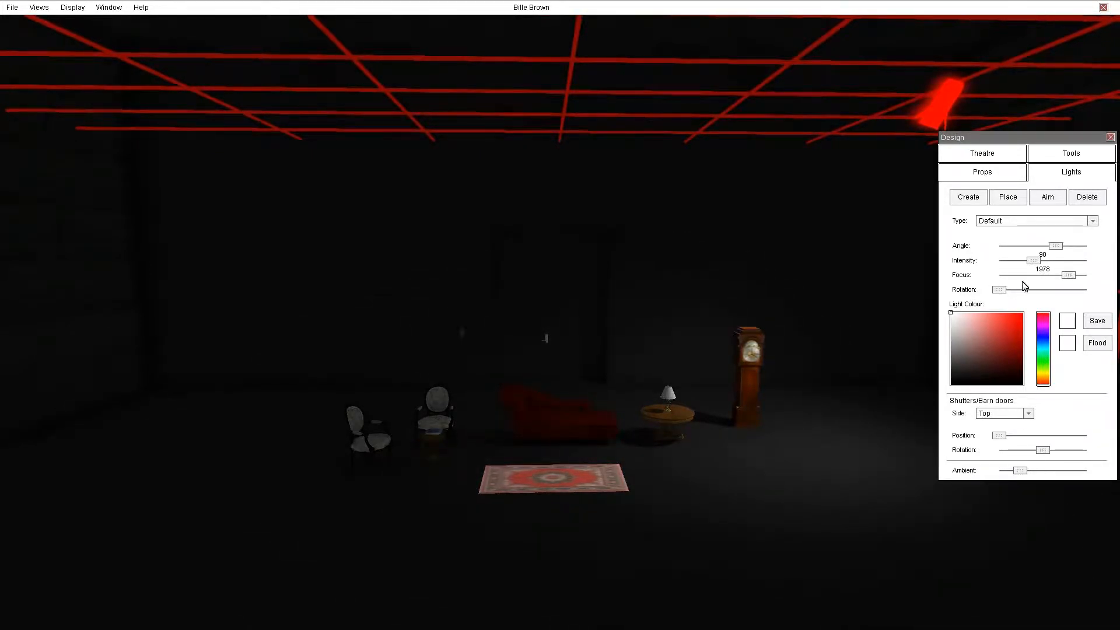
mouse_move(999, 290)
left_mouse_down()
mouse_move(1020, 291)
mouse_move(995, 289)
left_mouse_up()
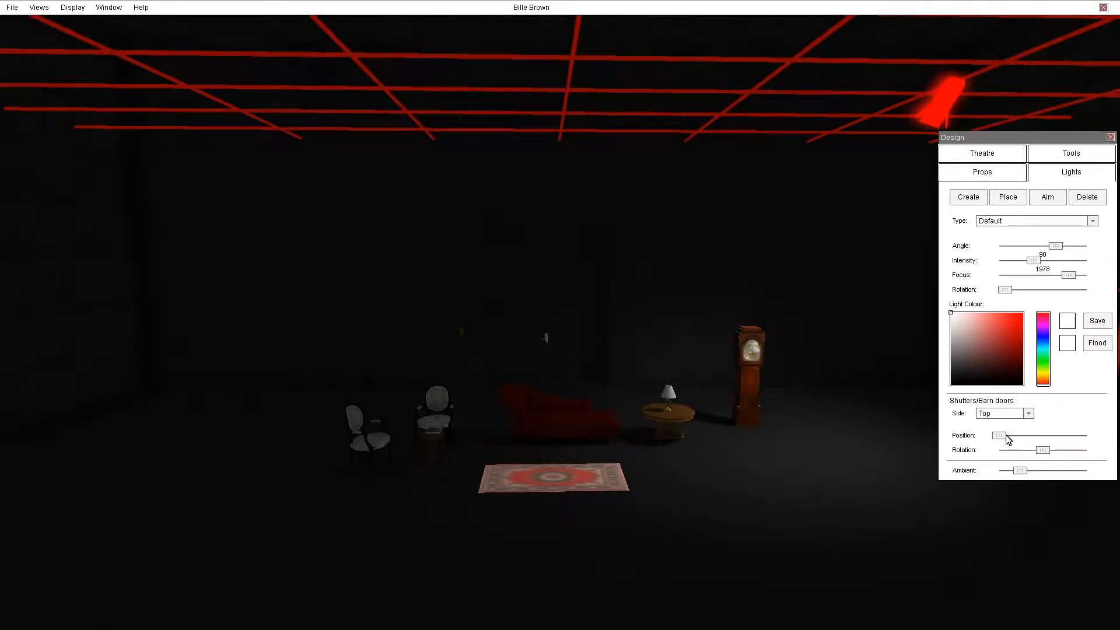
mouse_move(1001, 439)
left_mouse_down()
mouse_move(1021, 440)
mouse_move(1006, 440)
left_mouse_up()
left_click_drag(1072, 274, 982, 281)
left_click(929, 282)
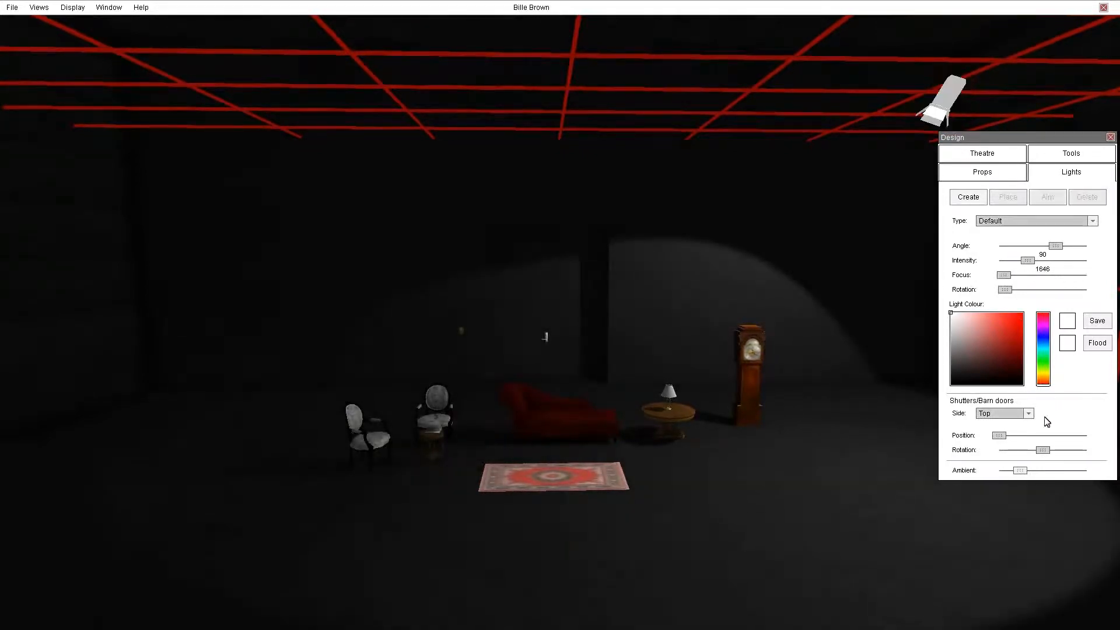
Reselect the light, set the barn door side to Bottom, and slide that shutter inward.
left_click(952, 100)
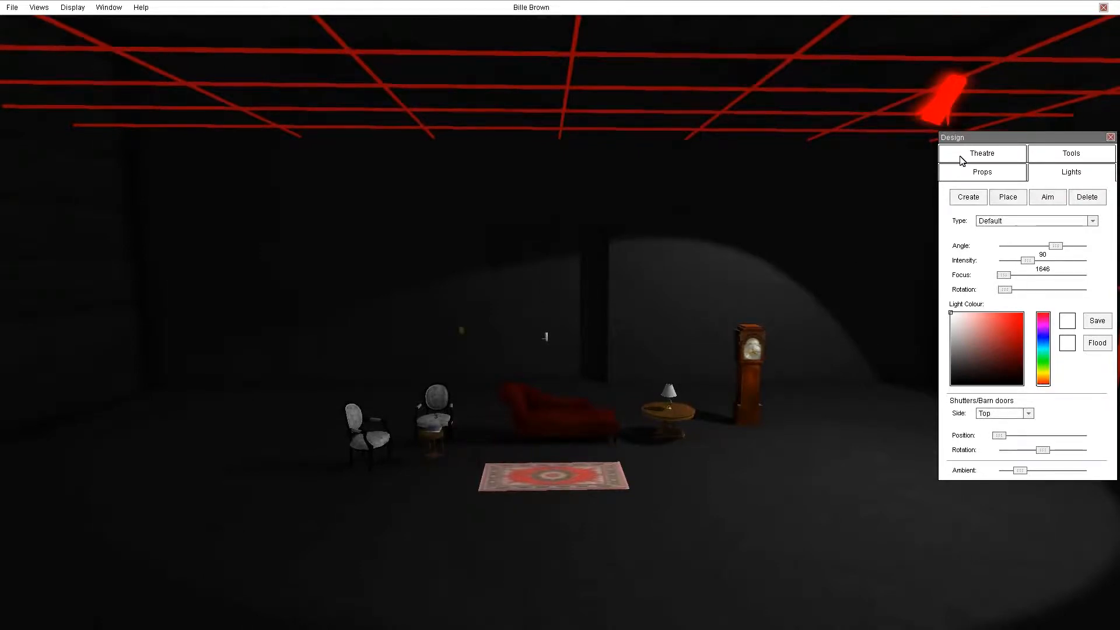
left_click(994, 415)
left_click(991, 425)
left_click_drag(999, 435, 1018, 440)
left_click(1006, 420)
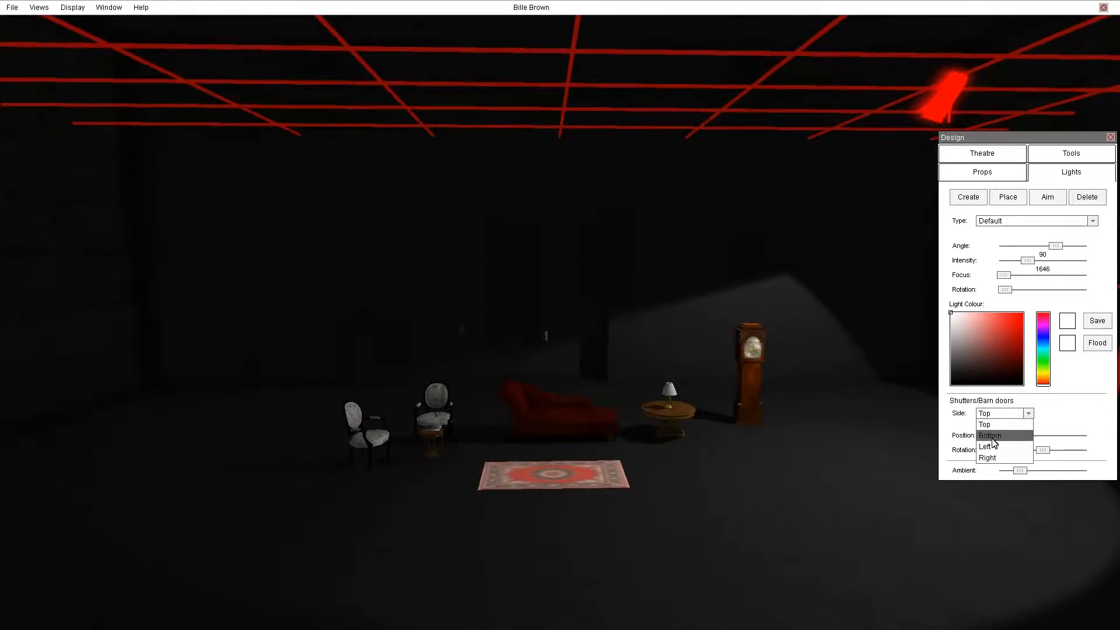
left_click(1011, 436)
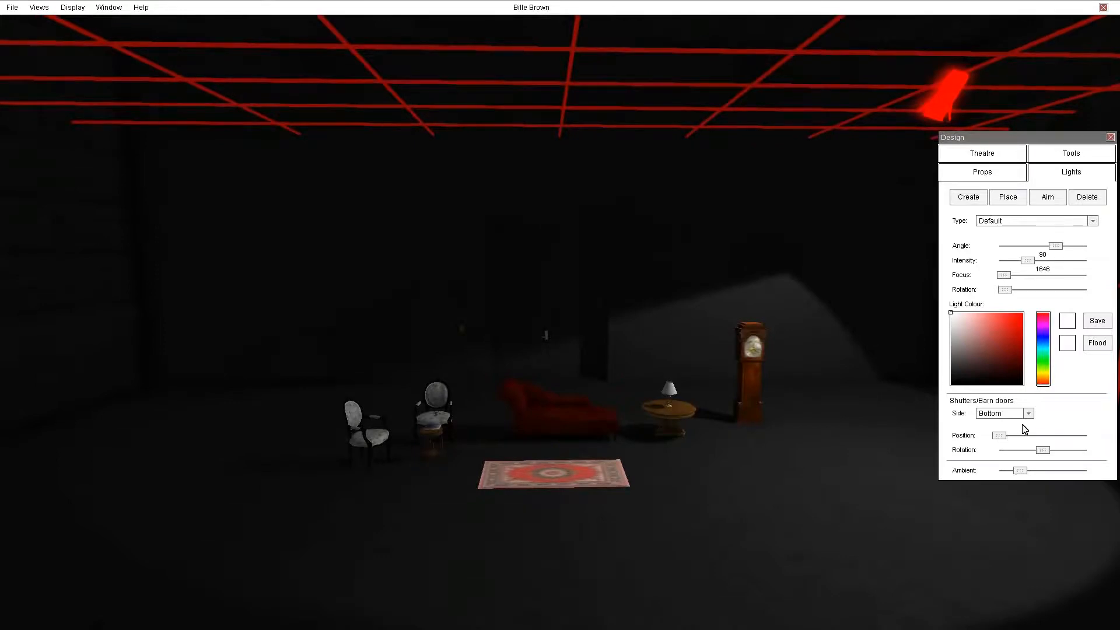
left_click_drag(1003, 437, 1033, 435)
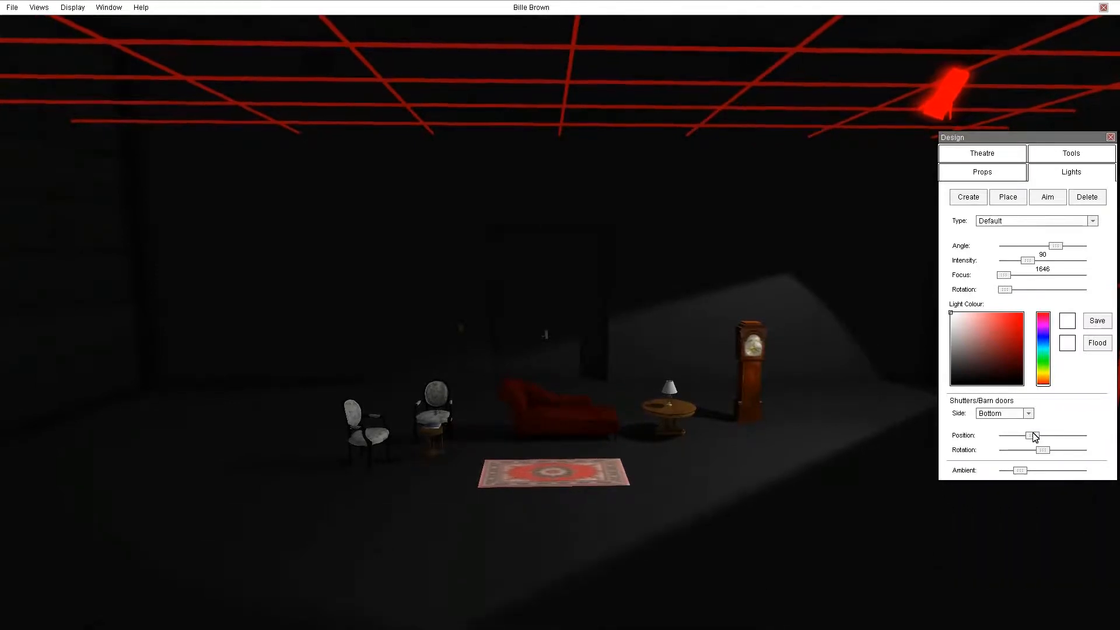
Switch the barn door side to Left and slide that shutter inward.
left_click(998, 420)
left_click(1018, 444)
left_click_drag(999, 438, 1027, 436)
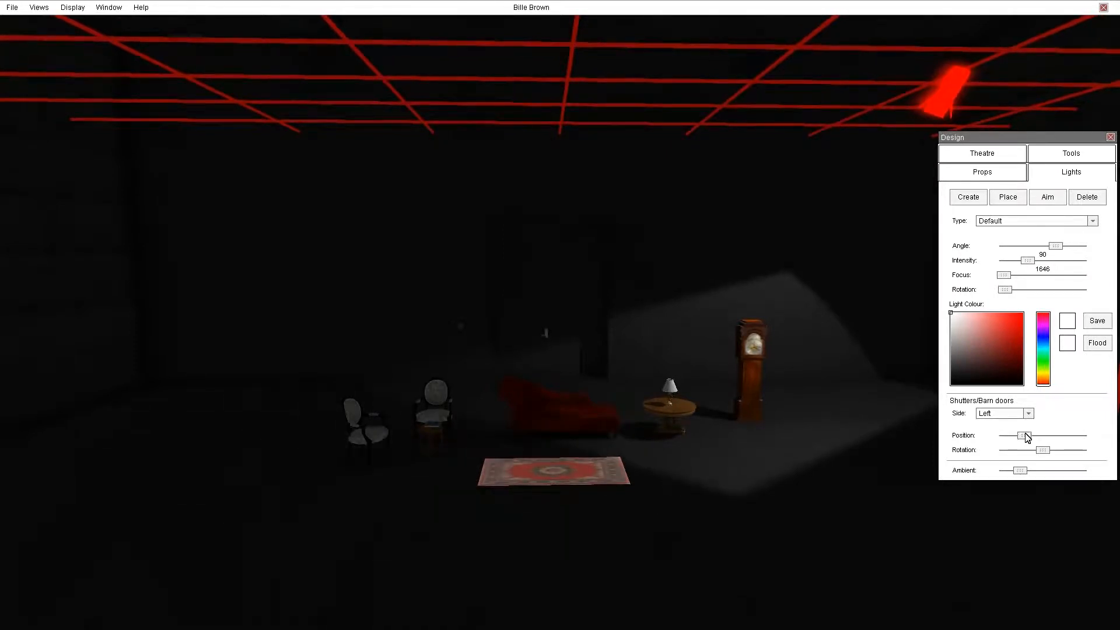
left_click(1020, 422)
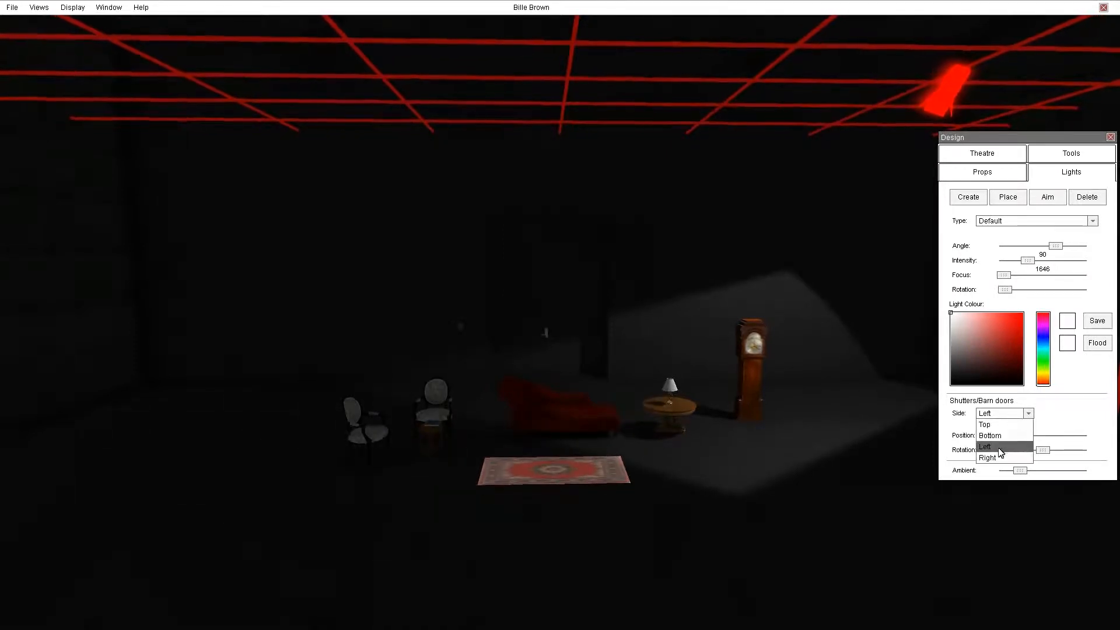
left_click(997, 453)
Rotate the beam slightly and tint the light red.
middle_click_drag(798, 408, 872, 397)
left_click_drag(1005, 289, 980, 318)
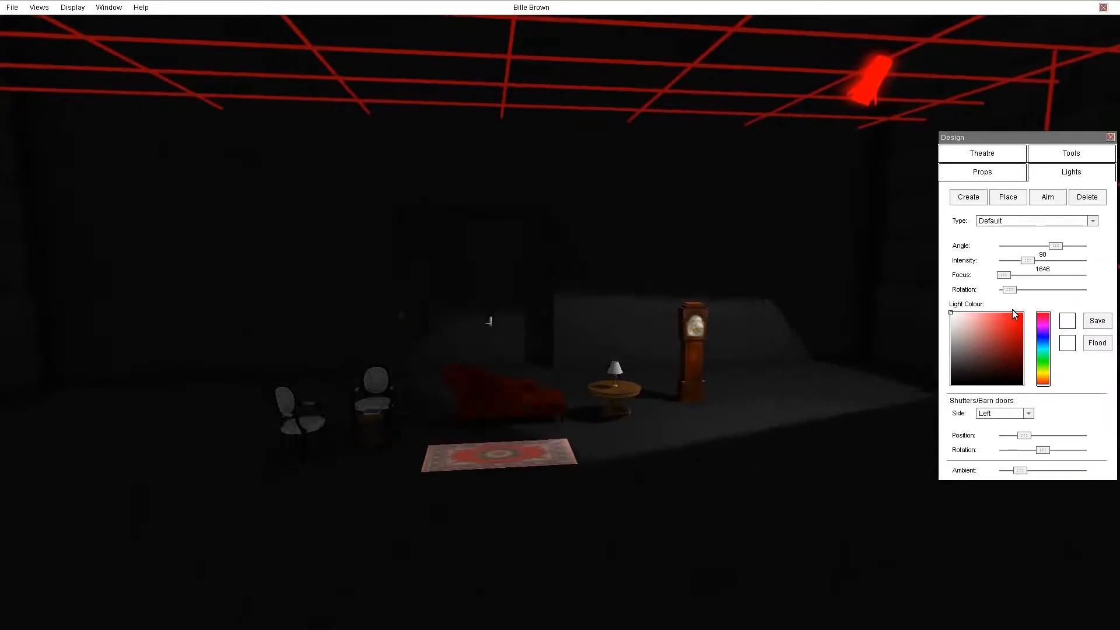
left_click(1013, 324)
mouse_move(1014, 323)
left_mouse_down()
mouse_move(972, 332)
mouse_move(1003, 334)
left_mouse_up()
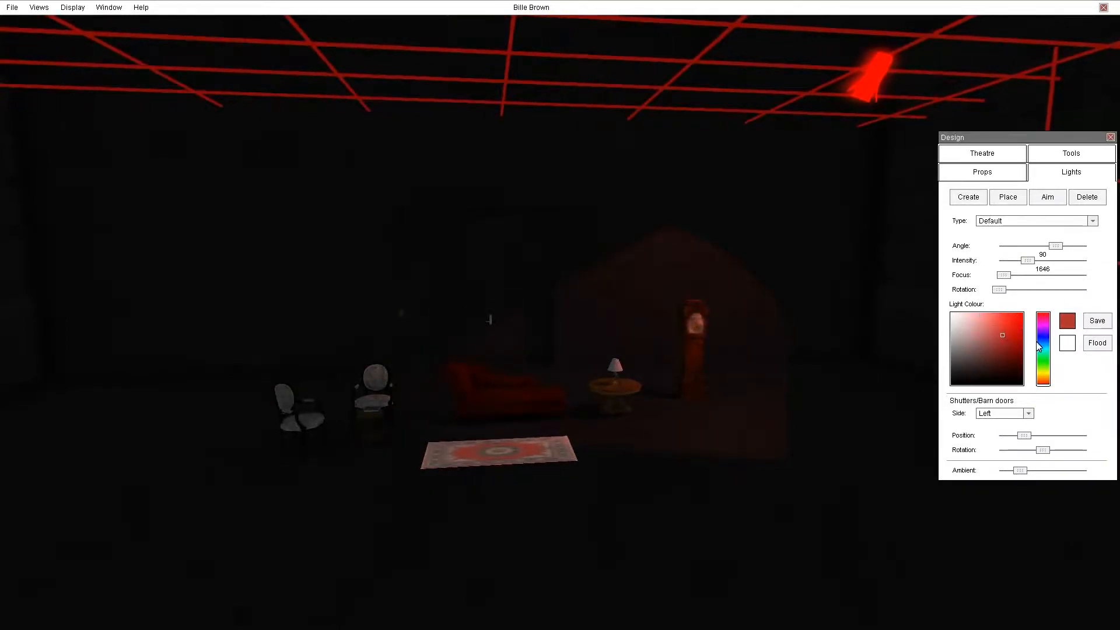
Change the light type to Beam Projector and pick a pale pink colour.
left_click(1027, 221)
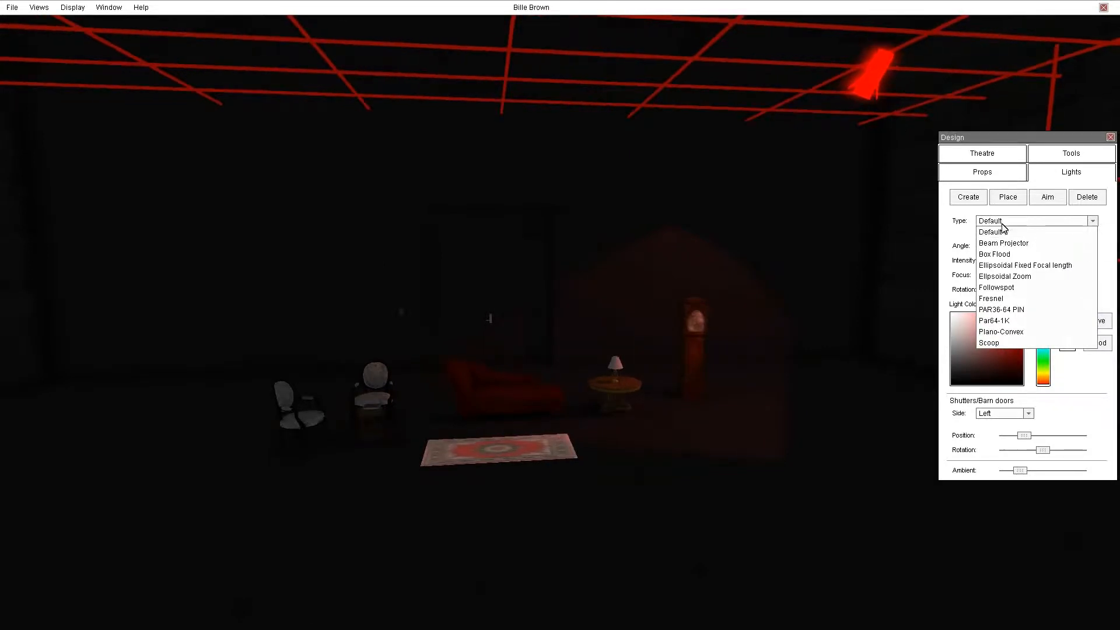
left_click(1001, 243)
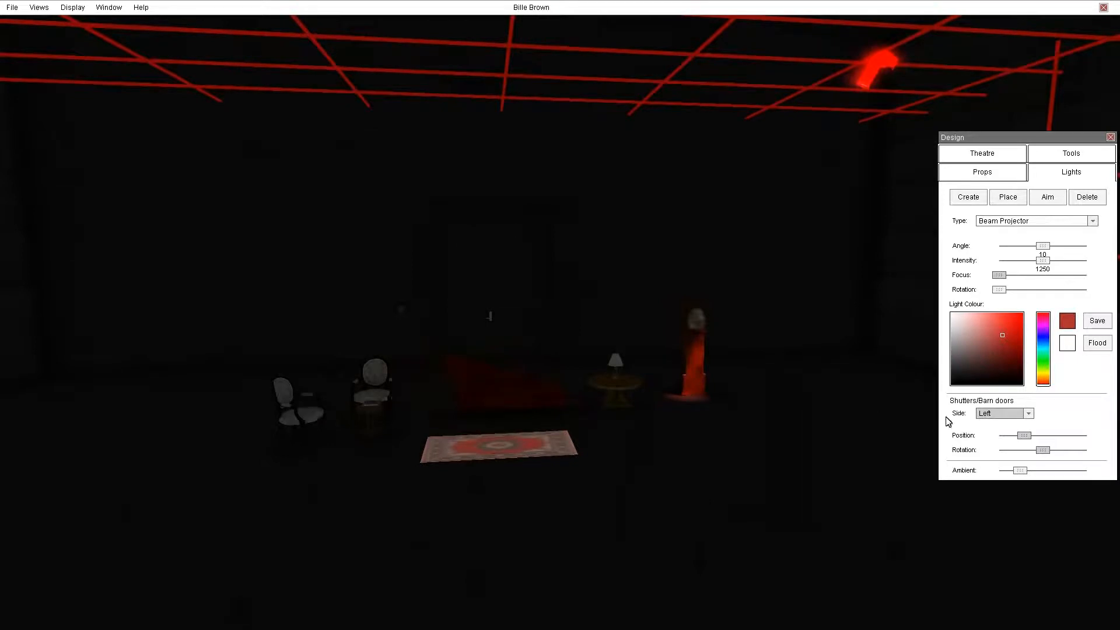
mouse_move(1002, 332)
left_mouse_down()
mouse_move(958, 320)
mouse_move(966, 316)
left_mouse_up()
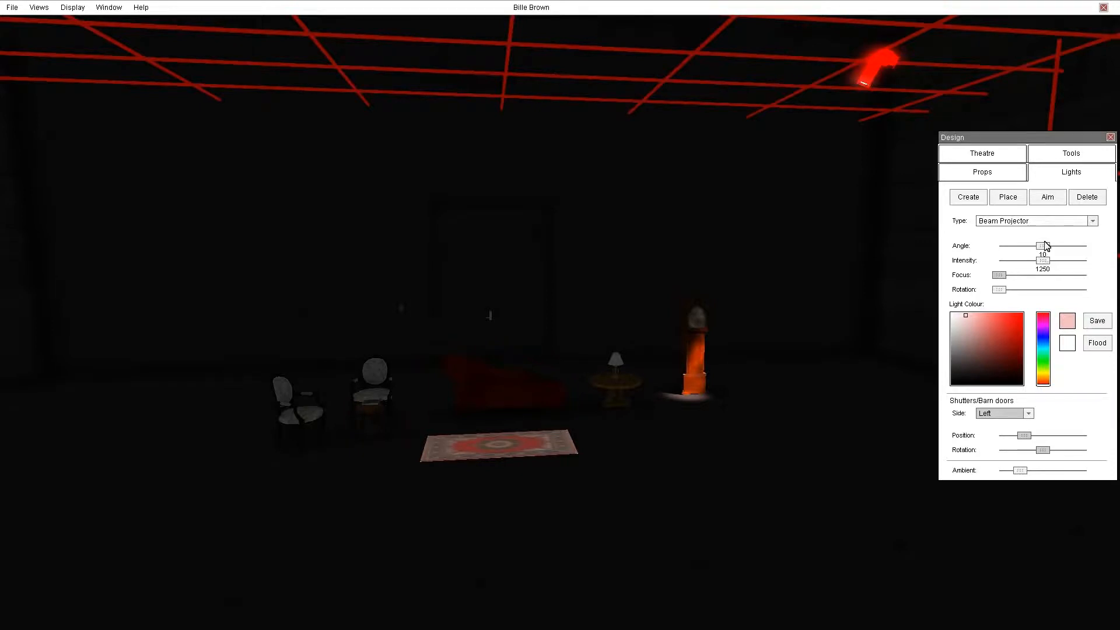
Widen the beam projector's angle to 14.
left_click_drag(1042, 251, 1082, 249)
right_click_drag(738, 413, 678, 445)
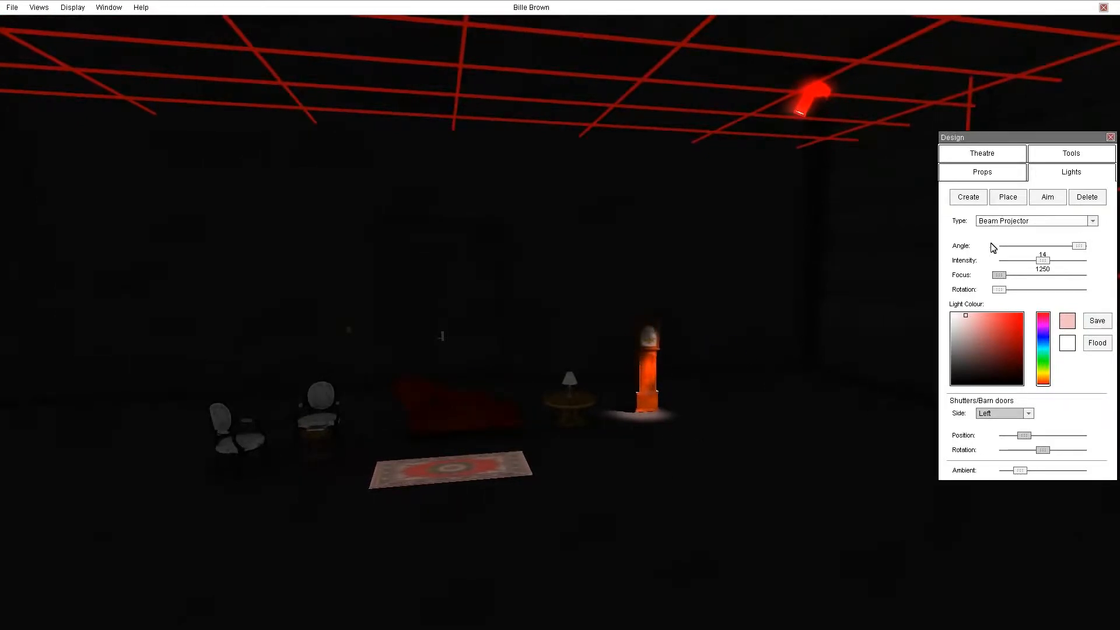
Re-aim the beam projector and lower its intensity to 530.
left_click(1049, 197)
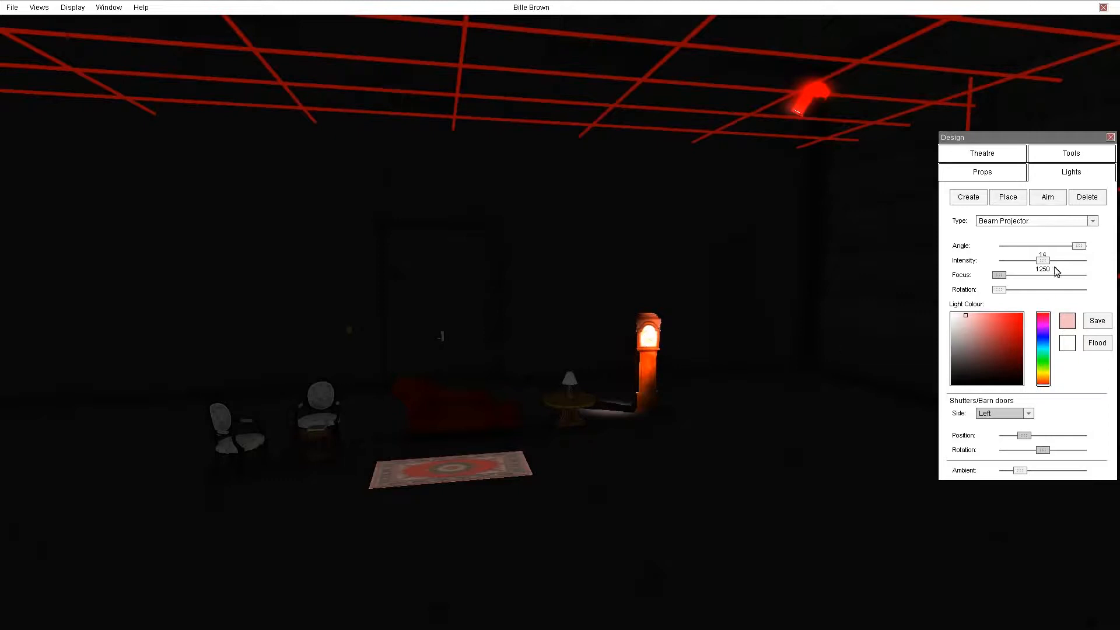
left_click_drag(1042, 262, 1004, 265)
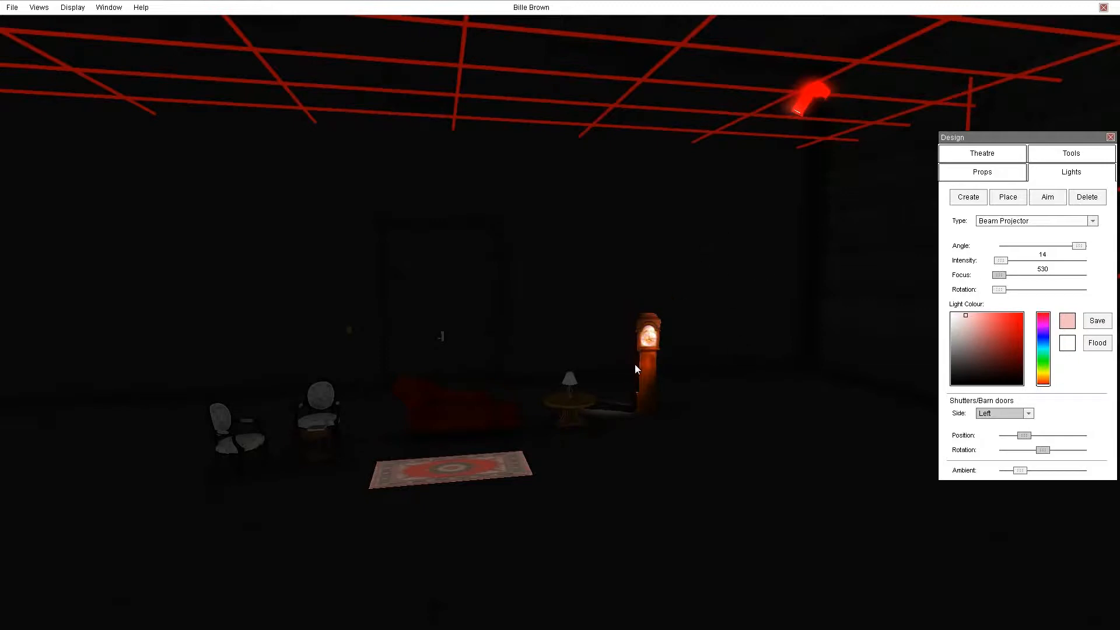
Set the beam projector's colour to white and intensity to 520, then deselect it.
mouse_move(964, 314)
left_mouse_down()
mouse_move(943, 315)
mouse_move(952, 325)
mouse_move(952, 316)
left_mouse_up()
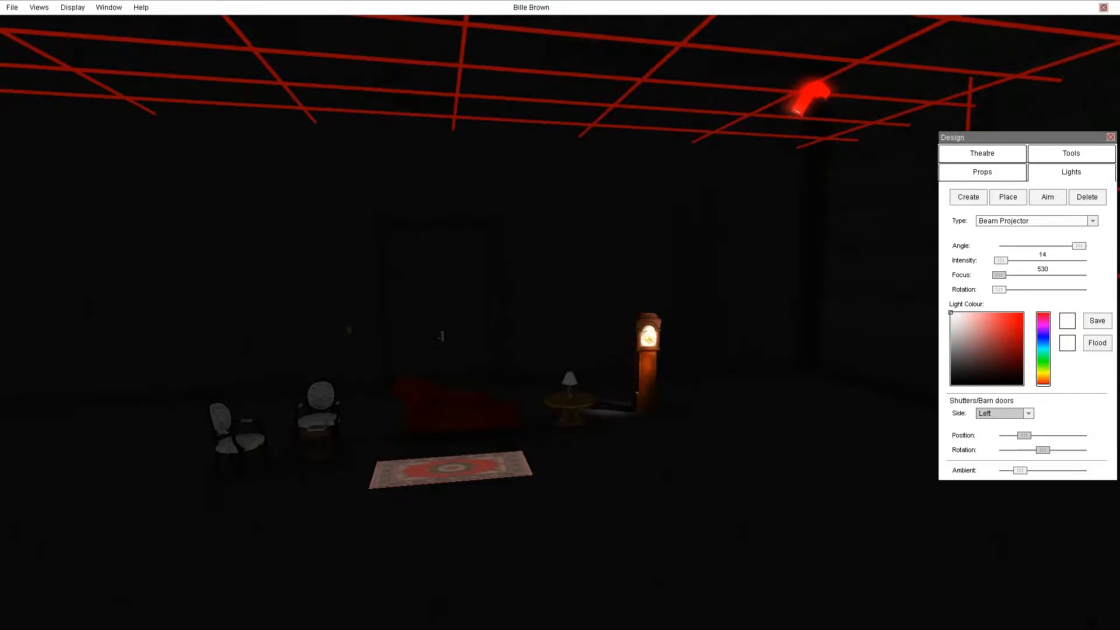
left_click_drag(1005, 262, 1005, 260)
key("Escape")
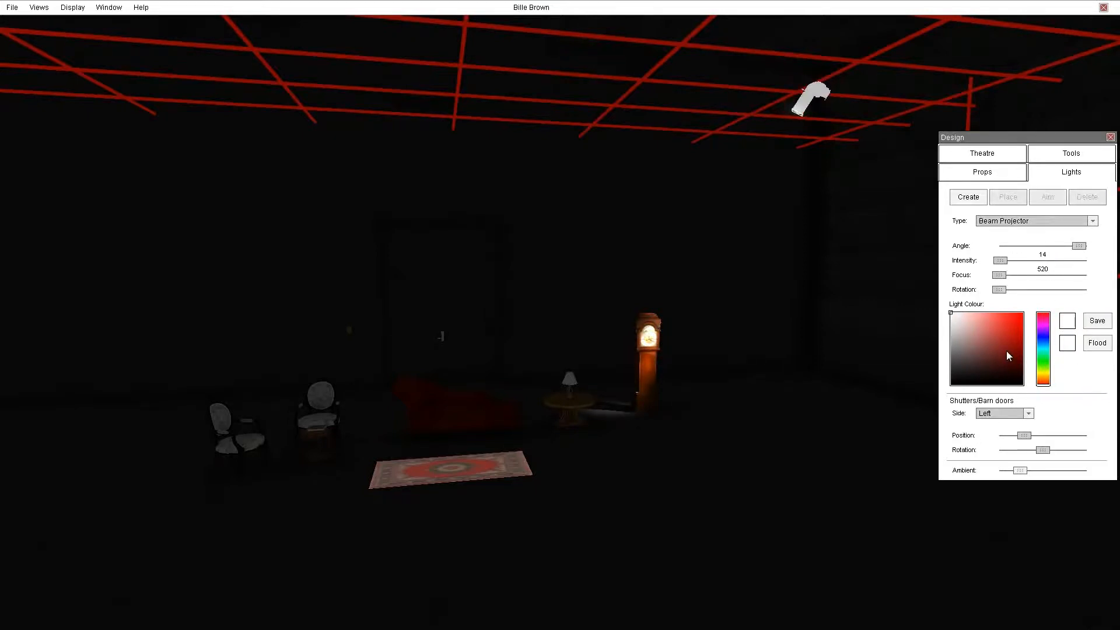
Create a second default light, hang it at the rig's far-left corner, and aim it at the chairs.
right_click_drag(808, 360, 825, 345)
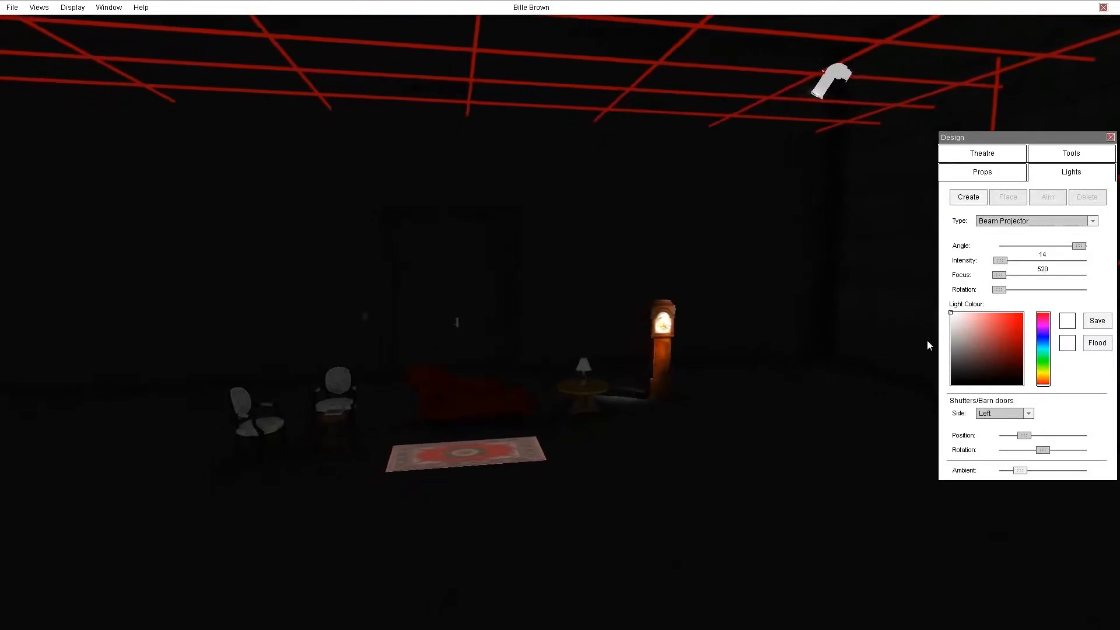
left_click(970, 198)
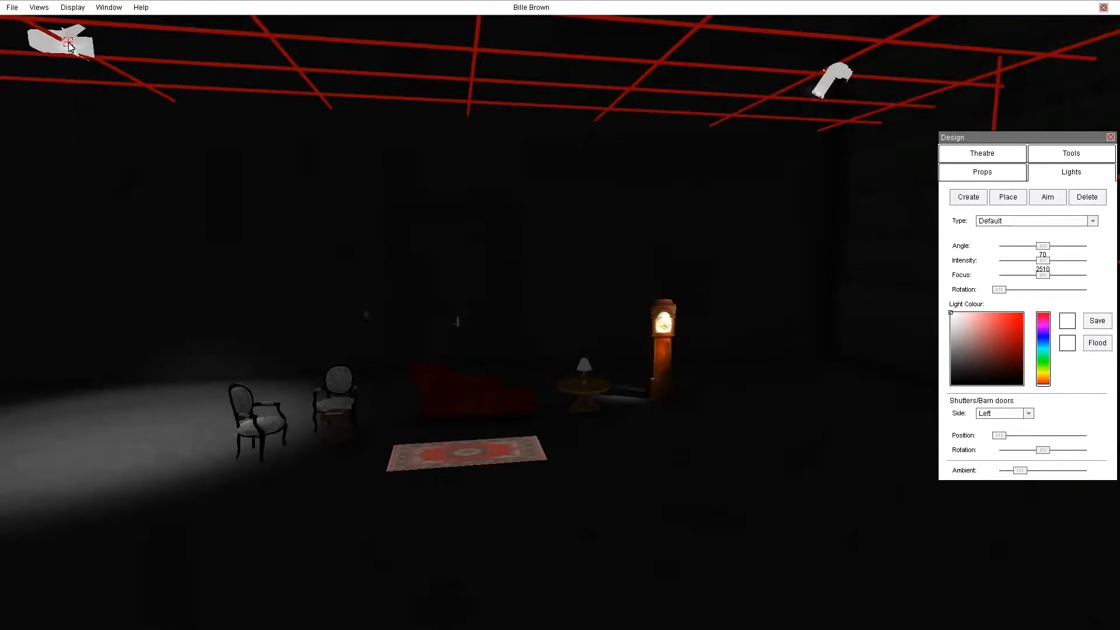
left_click(71, 44)
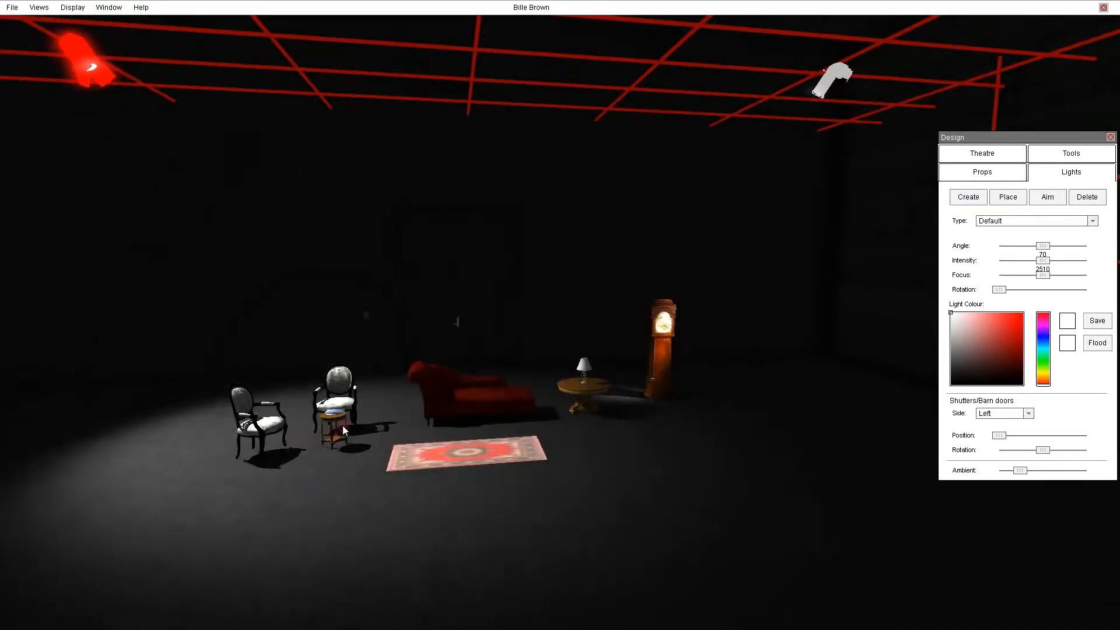
left_click(311, 436)
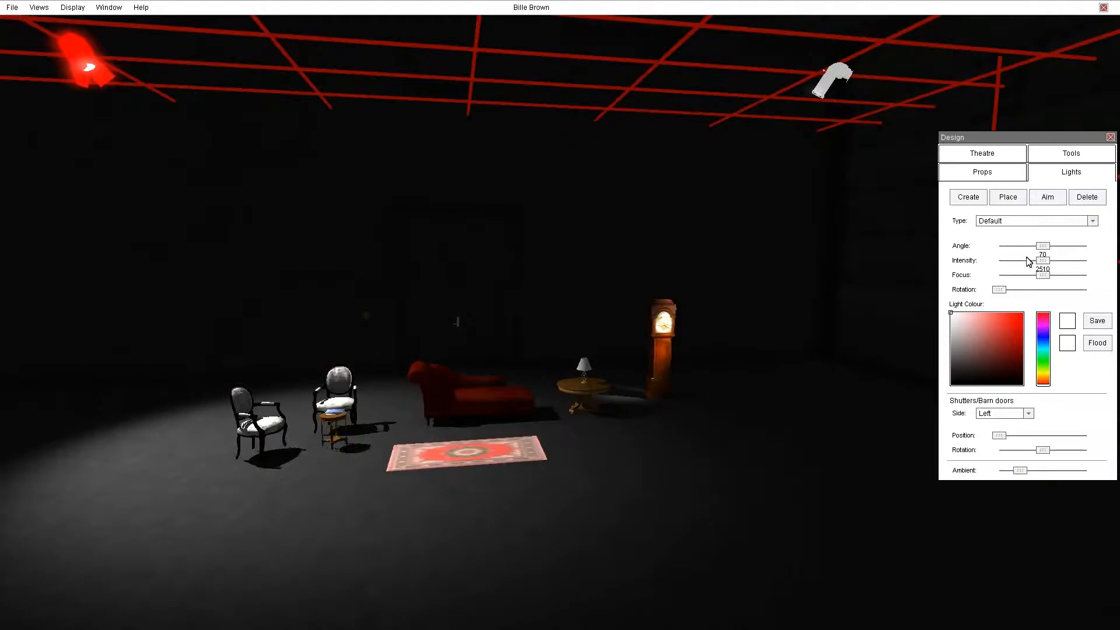
Change the second light's type to Ellipsoidal Zoom and tint it dark red.
left_click(1048, 227)
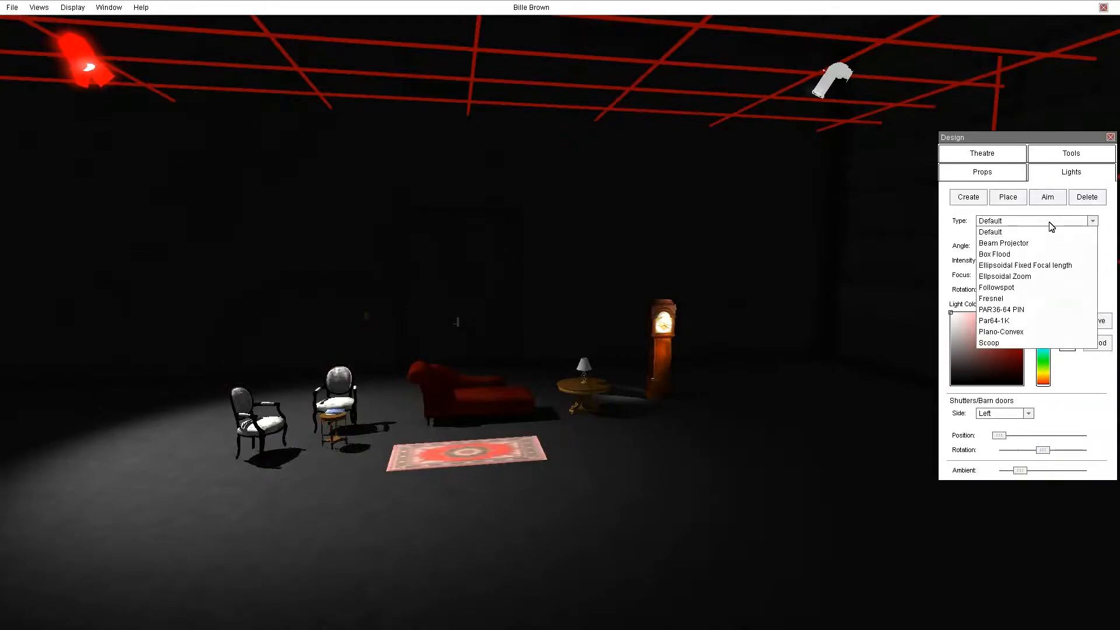
left_click(1018, 278)
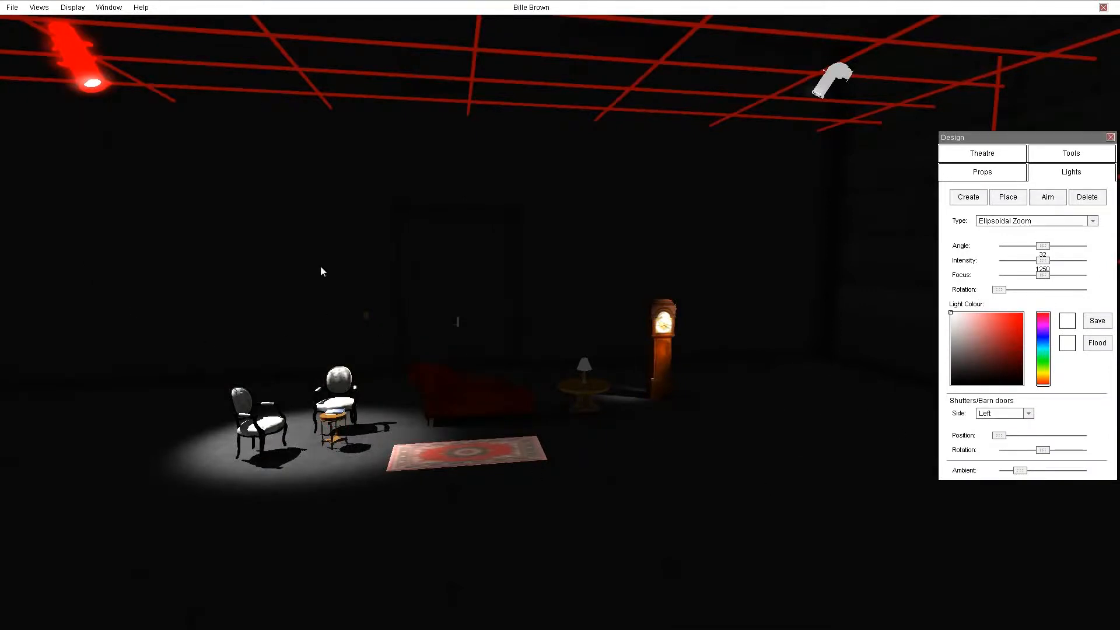
left_click(986, 341)
left_click_drag(986, 342, 988, 335)
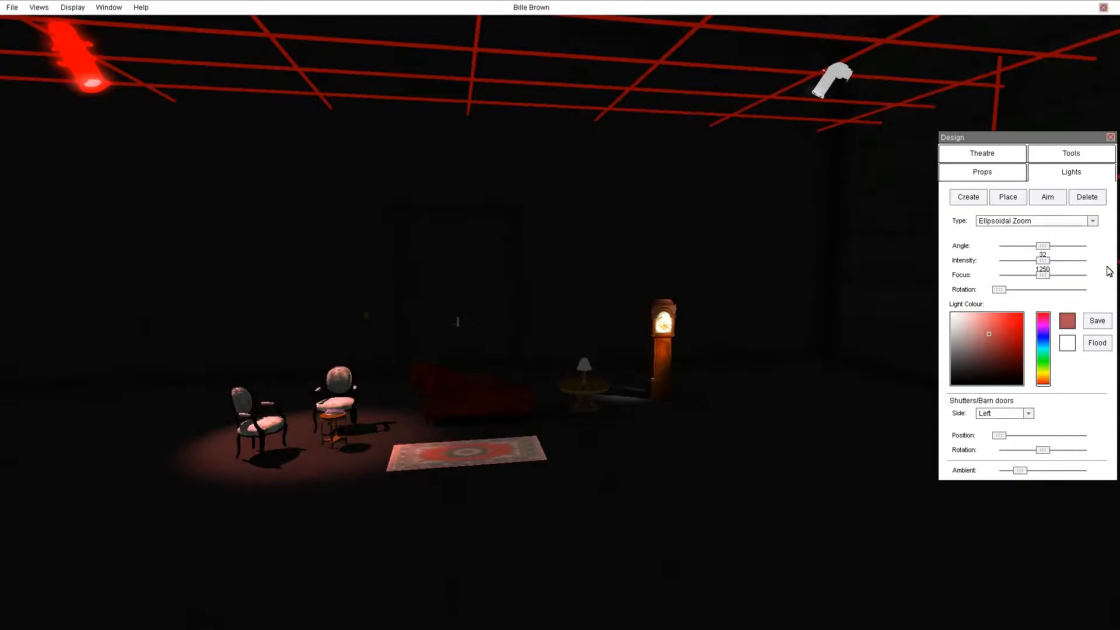
Set the ellipsoidal light's angle to 40 and intensity to 850.
left_click_drag(1043, 260, 1073, 272)
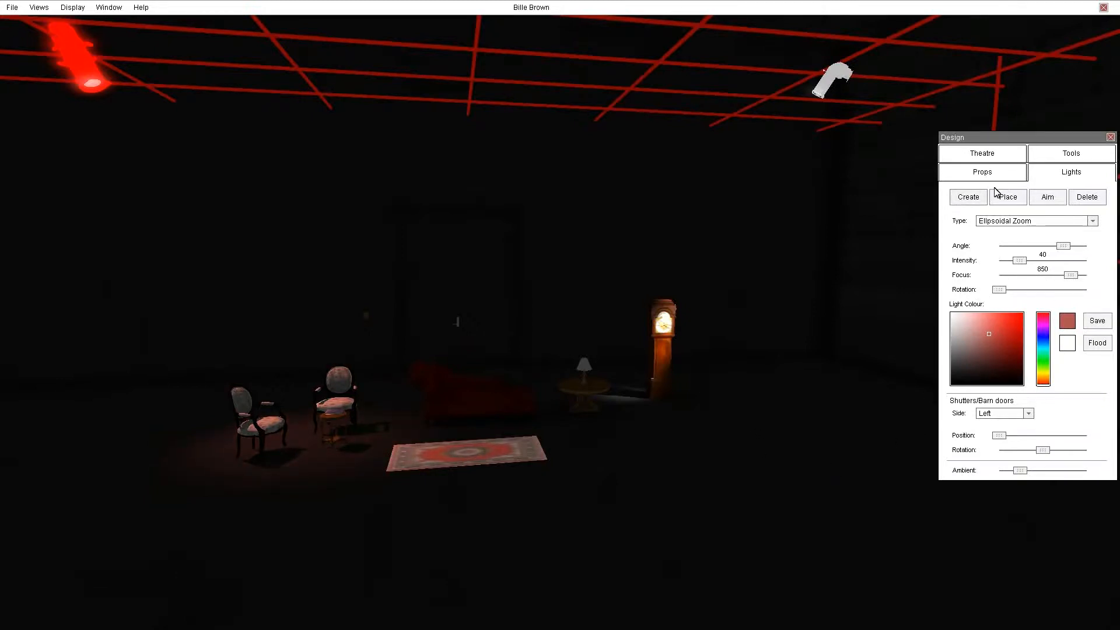
left_click(974, 198)
right_click_drag(635, 372, 642, 15)
left_click(678, 126)
right_click_drag(666, 213, 586, 589)
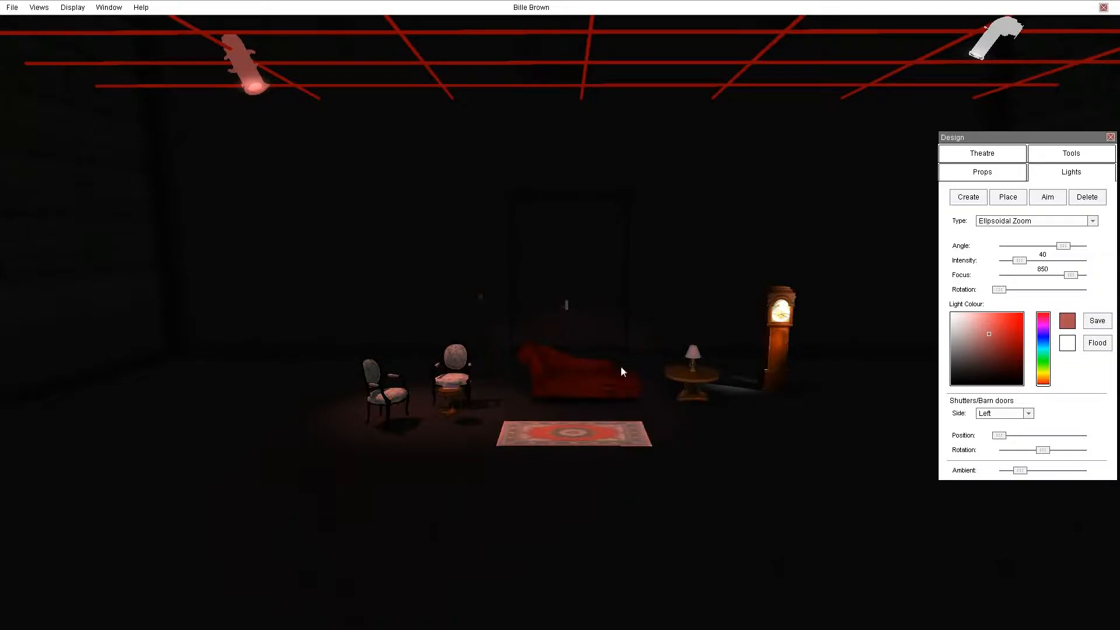
Change the selected light's type to PAR36-64 PIN.
left_click(1059, 221)
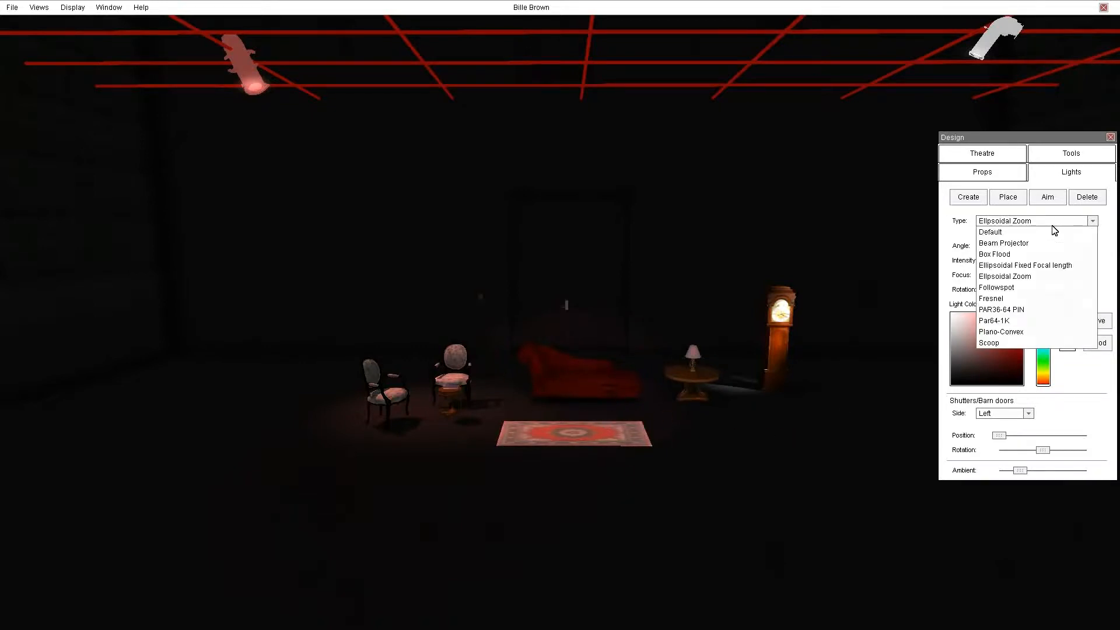
left_click(1036, 310)
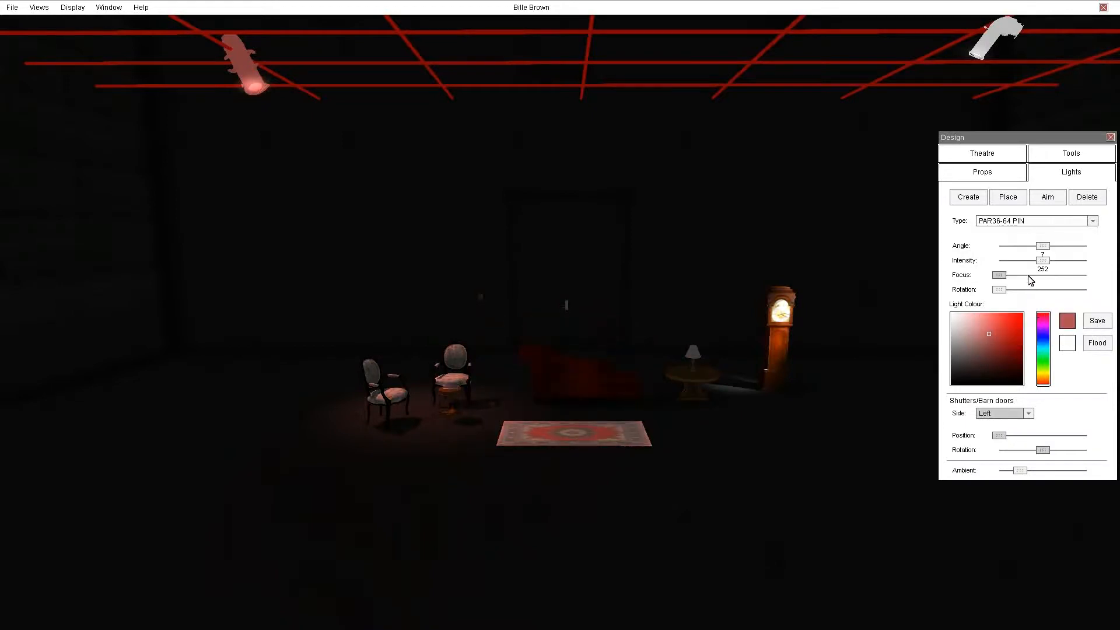
Change the selected light's type to Plano-Convex and set its angle to 15 and intensity to 1444.
left_click(1050, 224)
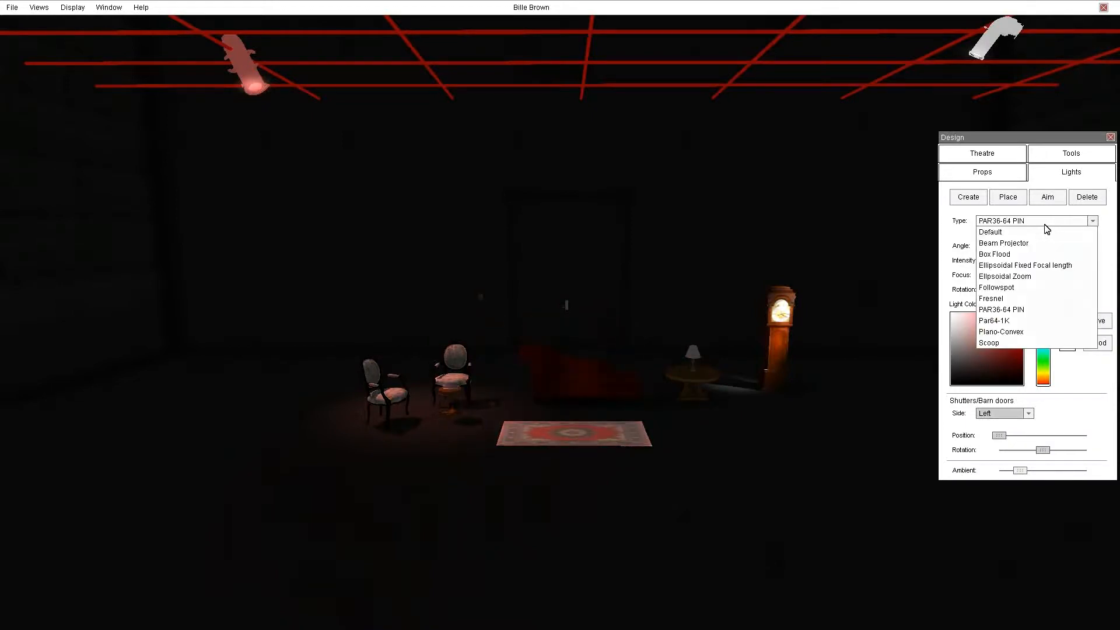
left_click(1004, 331)
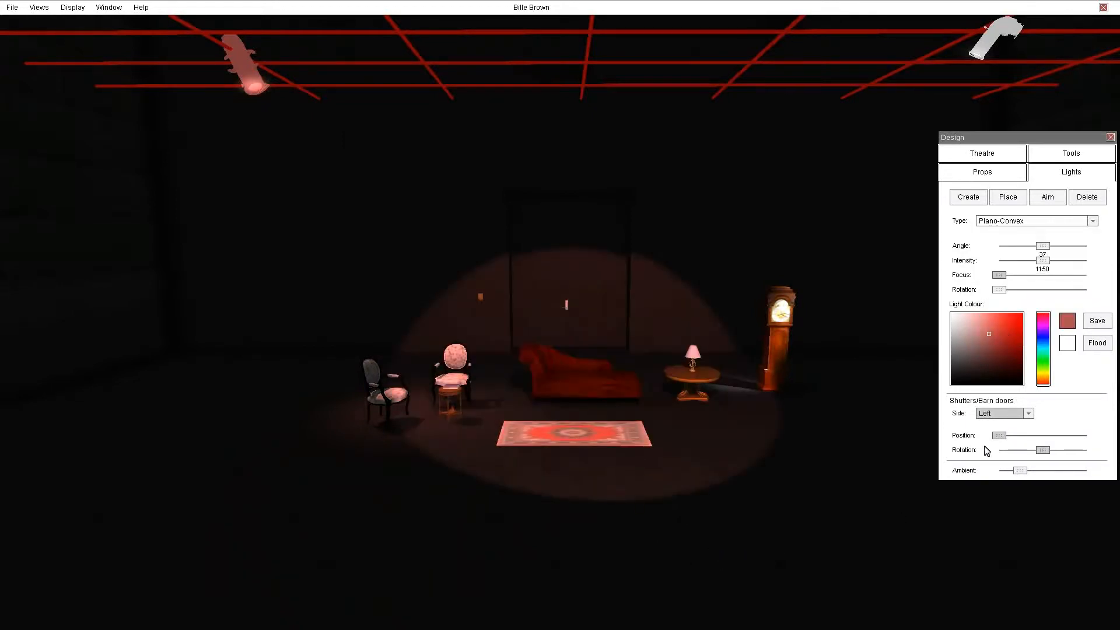
mouse_move(1043, 246)
left_mouse_down()
mouse_move(1015, 247)
mouse_move(1011, 261)
mouse_move(1059, 261)
left_mouse_up()
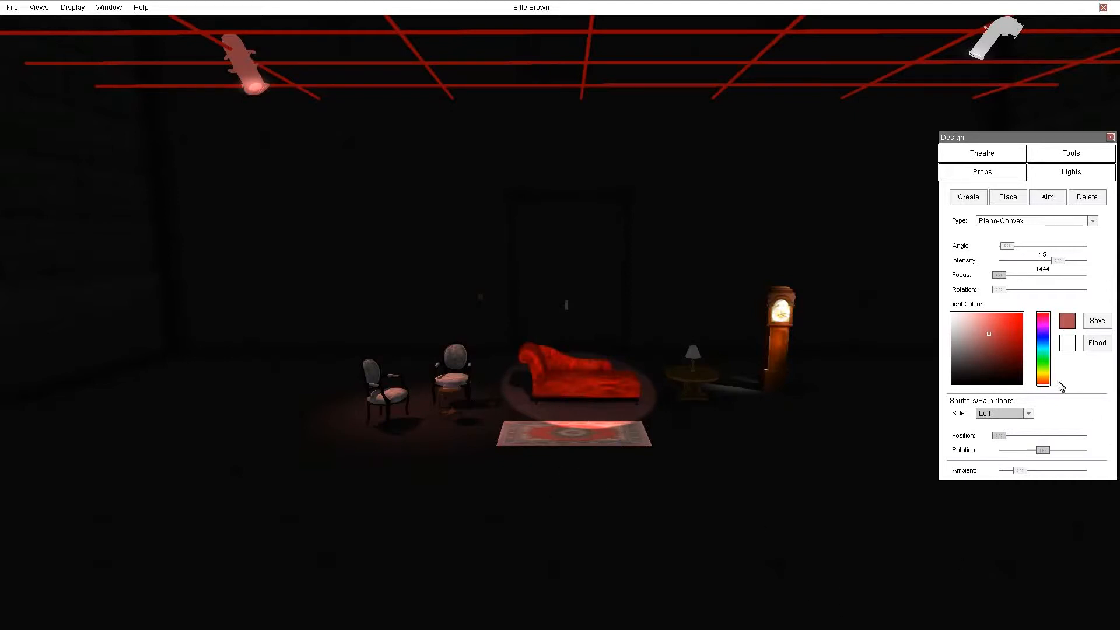
Tint the Plano-Convex light green so it washes the chaise longue.
left_click(1043, 362)
left_click_drag(1041, 358, 1042, 360)
mouse_move(789, 421)
left_mouse_down()
mouse_move(826, 403)
mouse_move(737, 466)
mouse_move(763, 471)
mouse_move(724, 386)
mouse_move(735, 387)
left_mouse_up()
left_click_drag(600, 408, 593, 448)
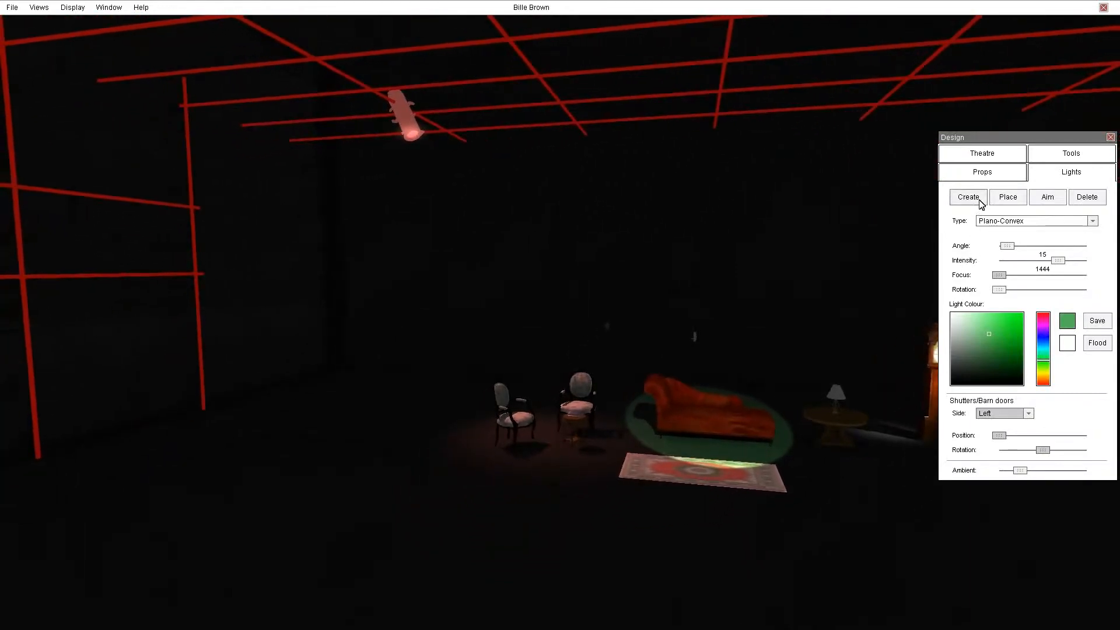
Create a new light on the rig, aim it at the floor in front of the set, and make its green more vivid.
left_click(970, 197)
left_click(392, 56)
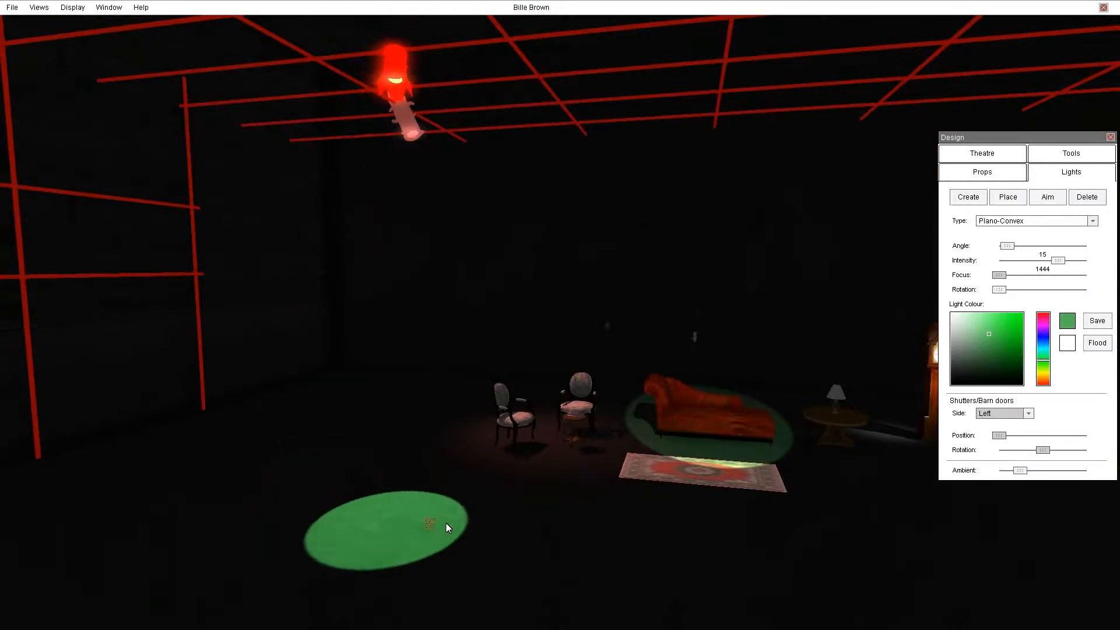
left_click(421, 524)
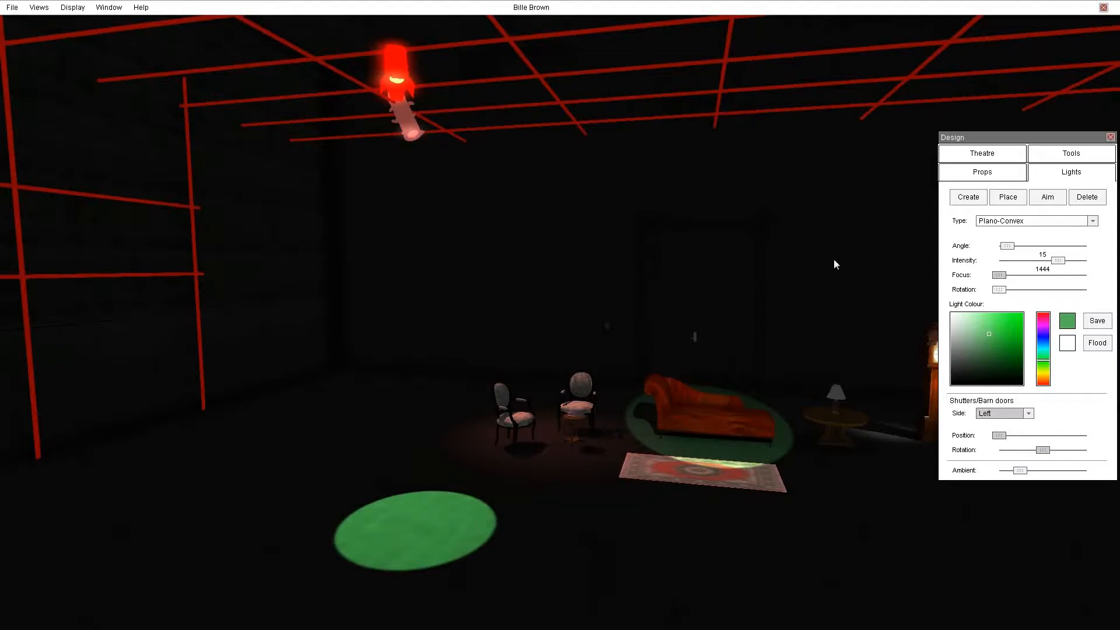
left_click_drag(987, 337, 1010, 335)
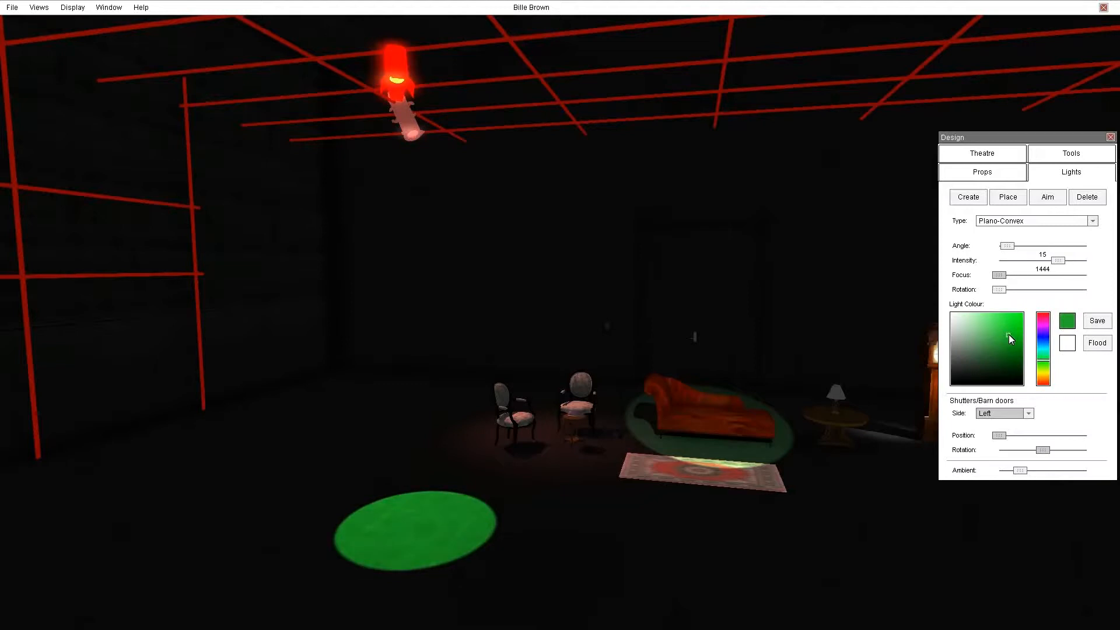
Create another light on the rig beside it and colour it blue.
left_click(967, 197)
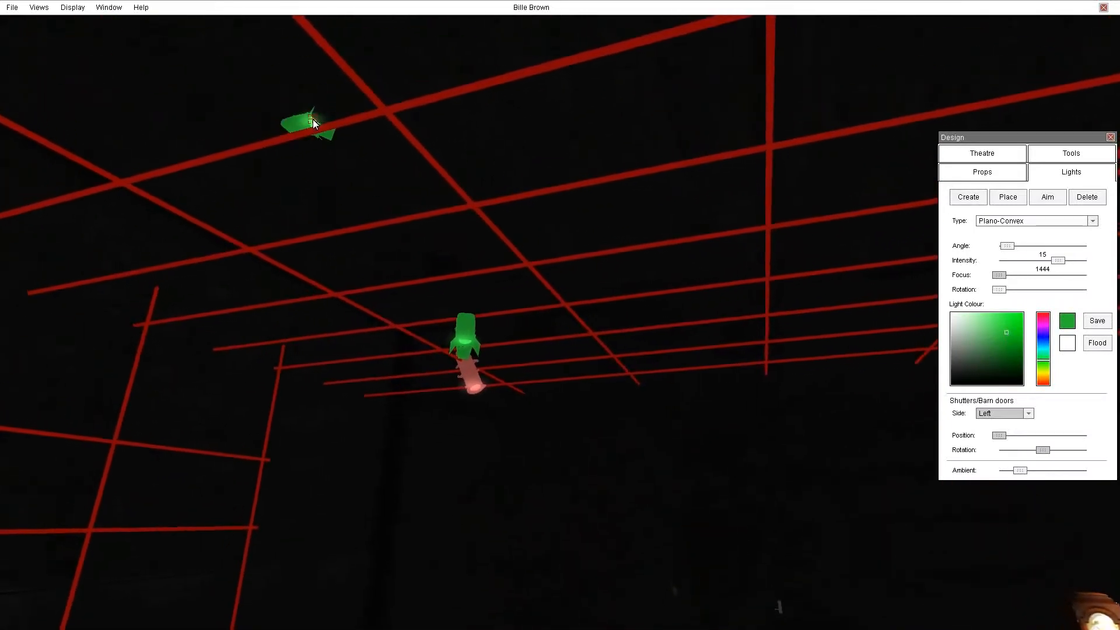
left_click(320, 126)
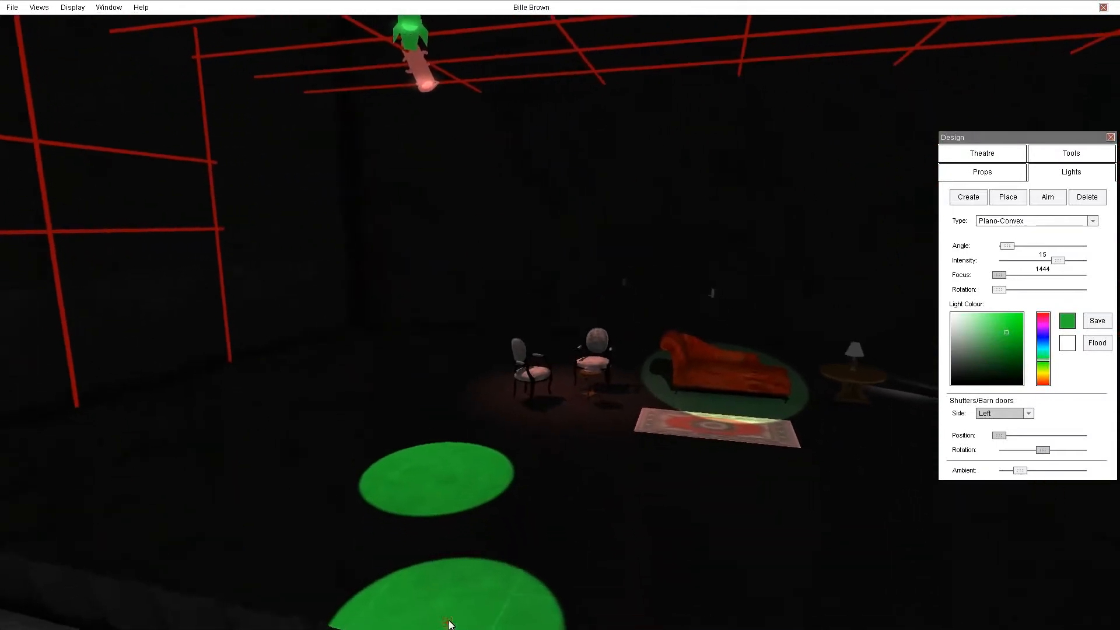
left_click(1043, 342)
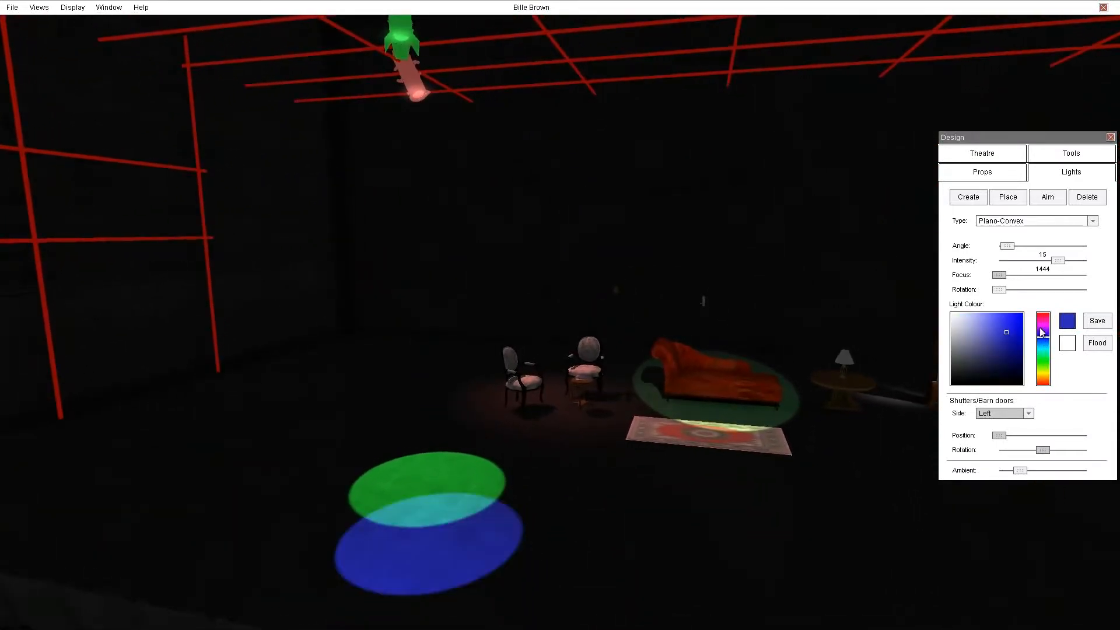
Create a third light on the rig, overlapping the other spots, and colour it red.
left_click(970, 199)
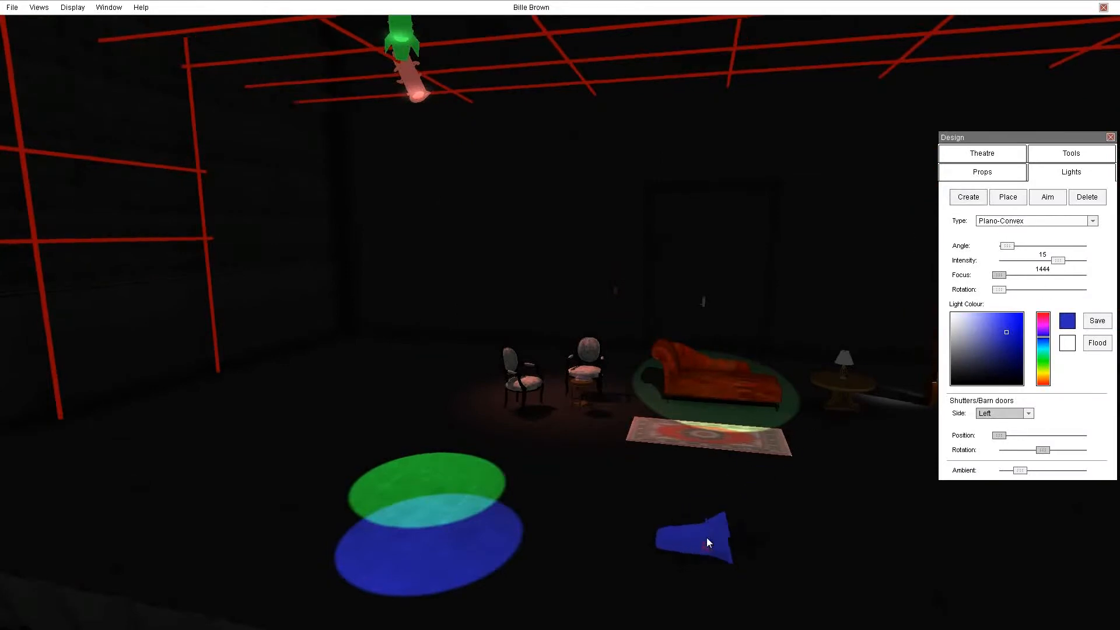
left_click(636, 147)
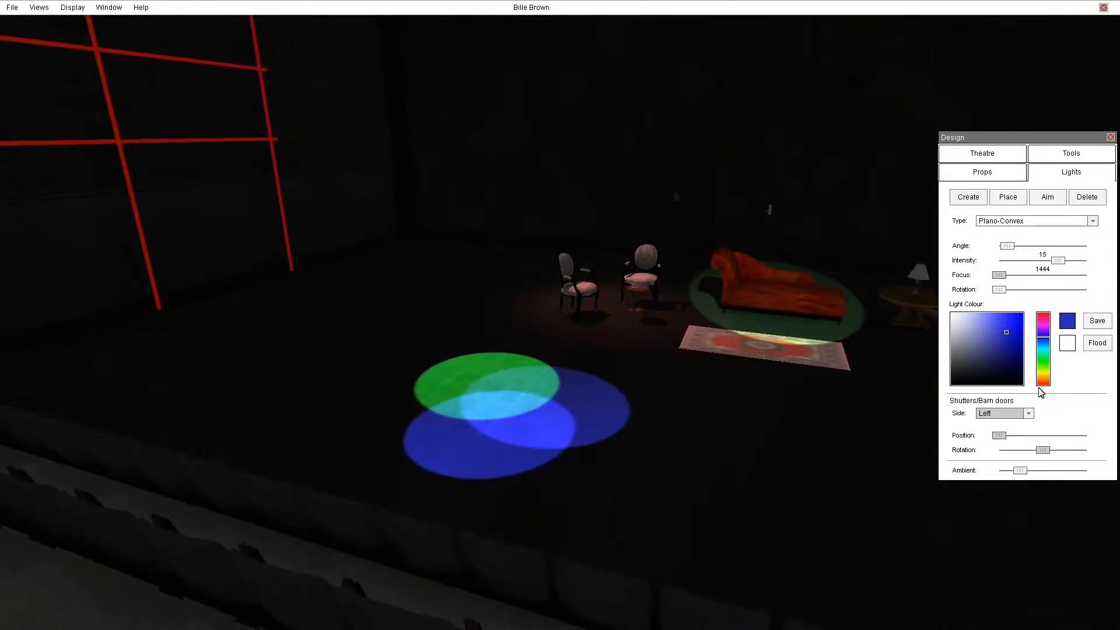
left_click(1043, 314)
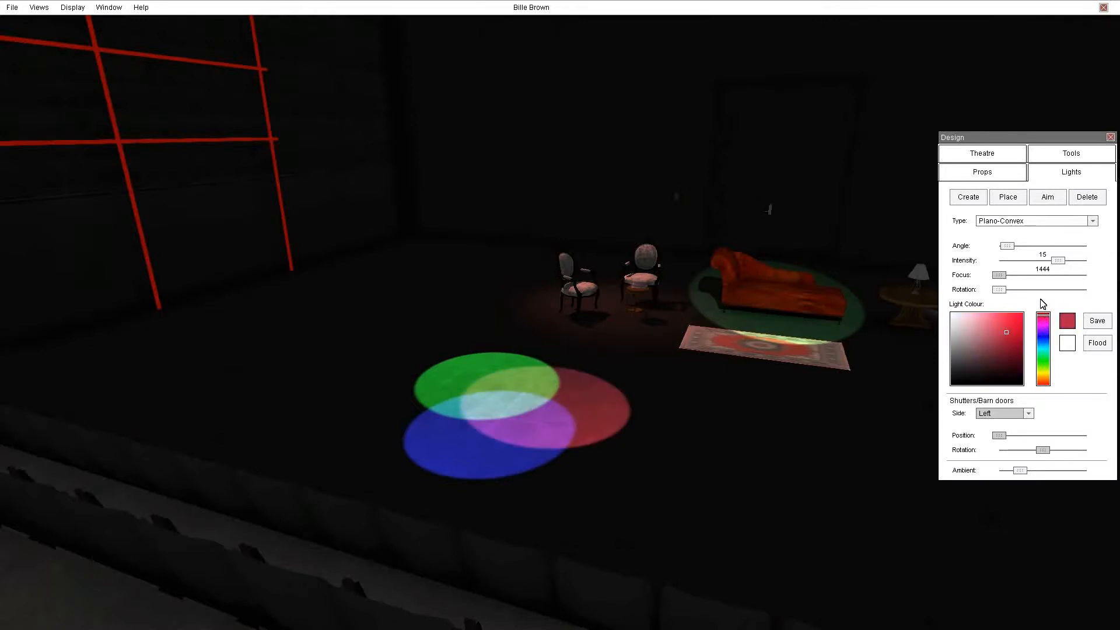
key("Left")
key("Up")
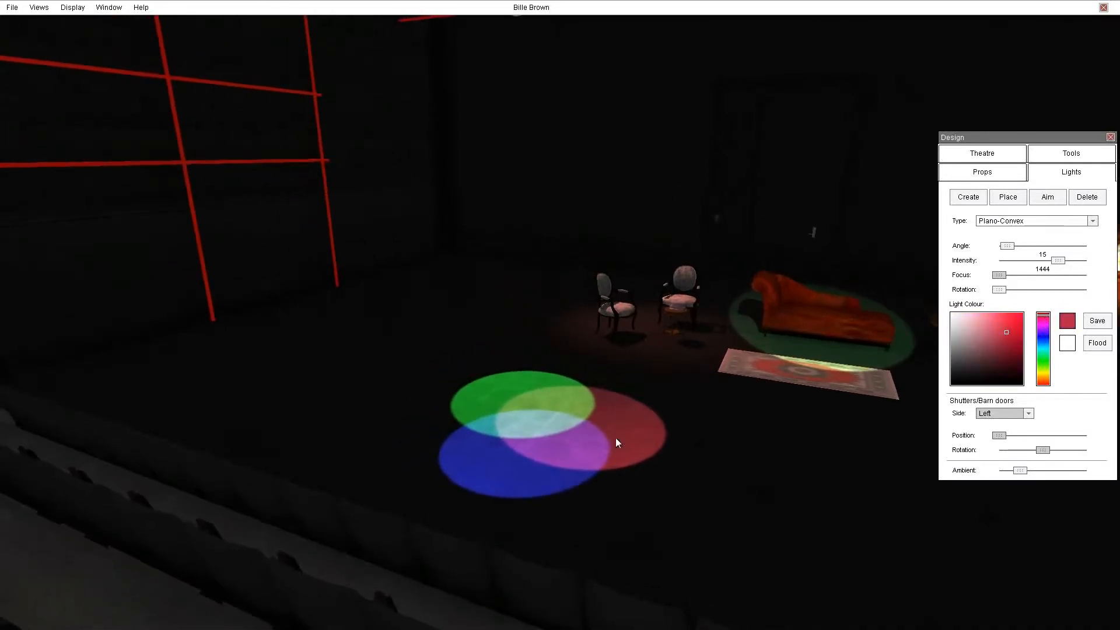
right_click_drag(638, 549, 652, 469)
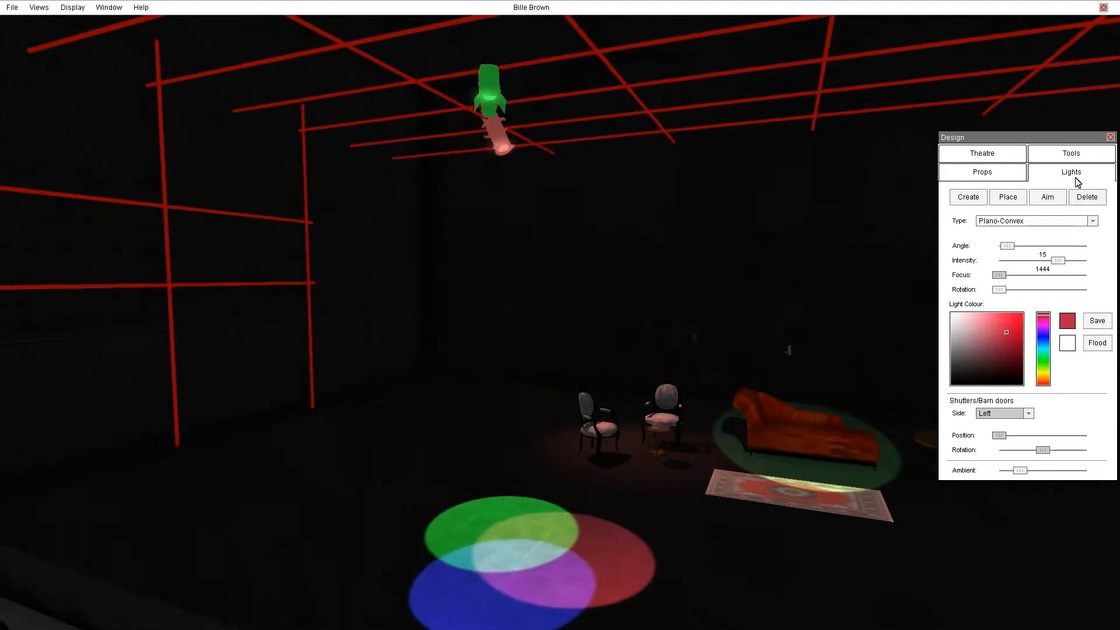
Inspect the overlapping colour spots from the top view, then return to the ground view.
left_click(1076, 154)
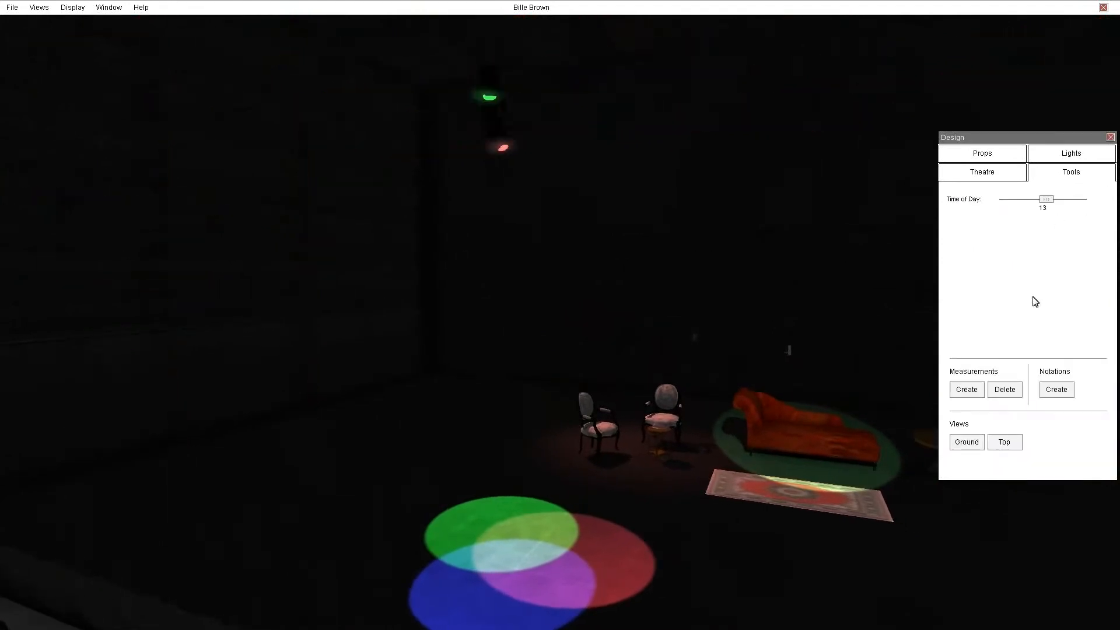
left_click(1005, 443)
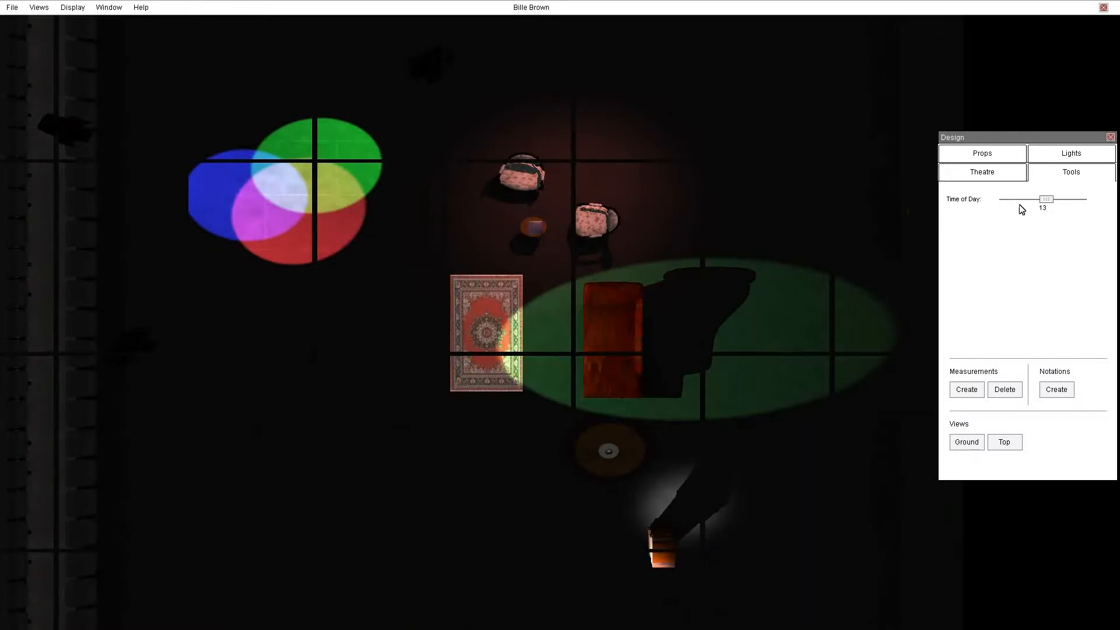
left_click(1074, 155)
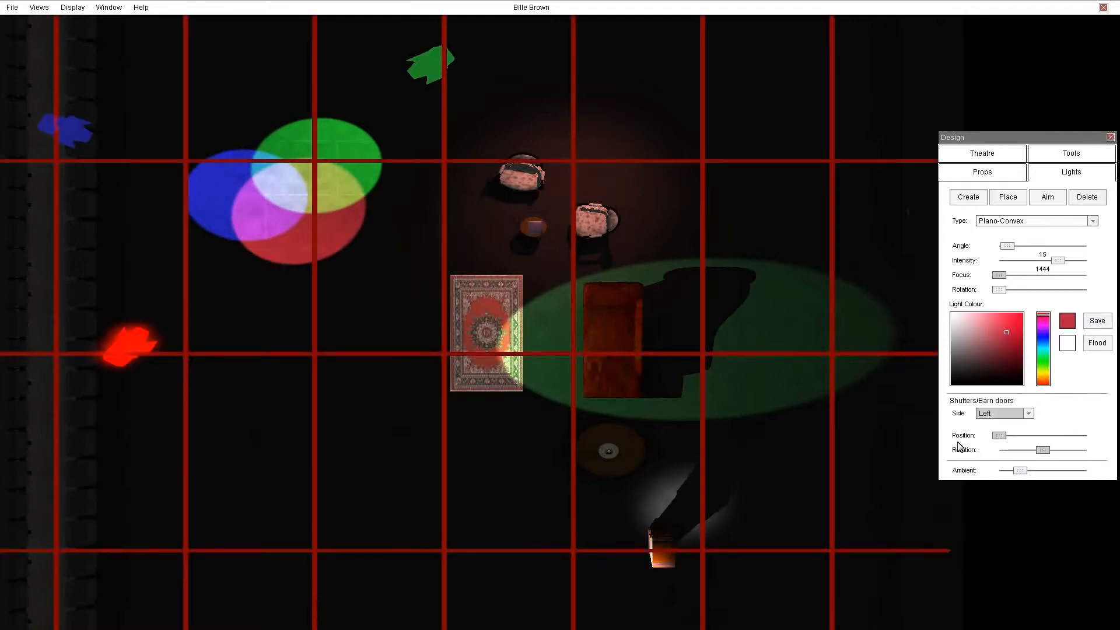
left_click(1079, 155)
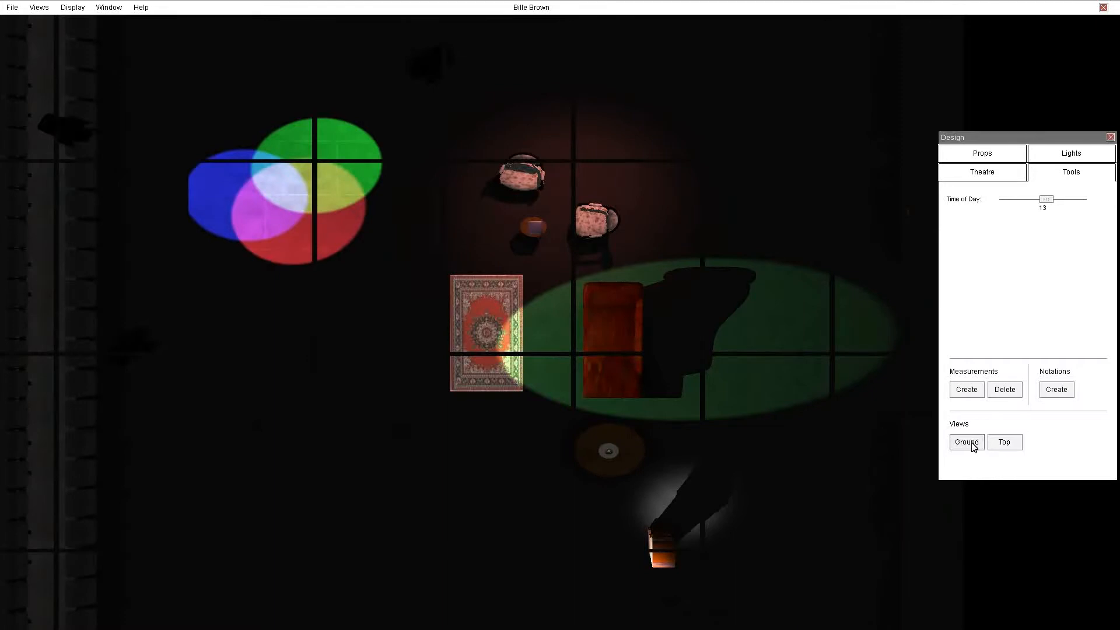
left_click(969, 444)
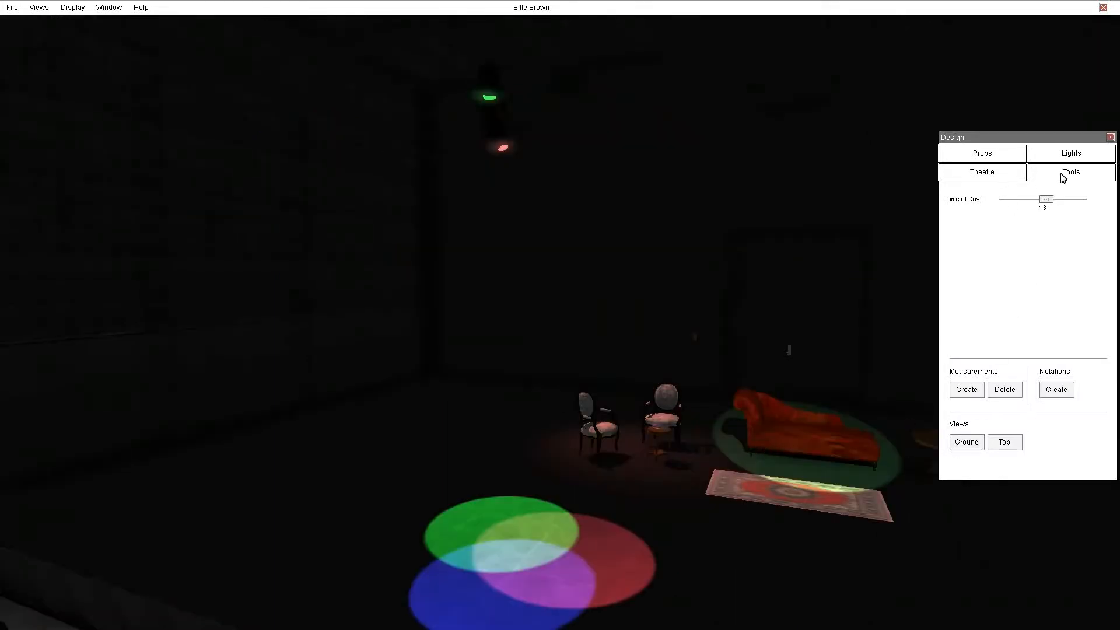
left_click(1071, 156)
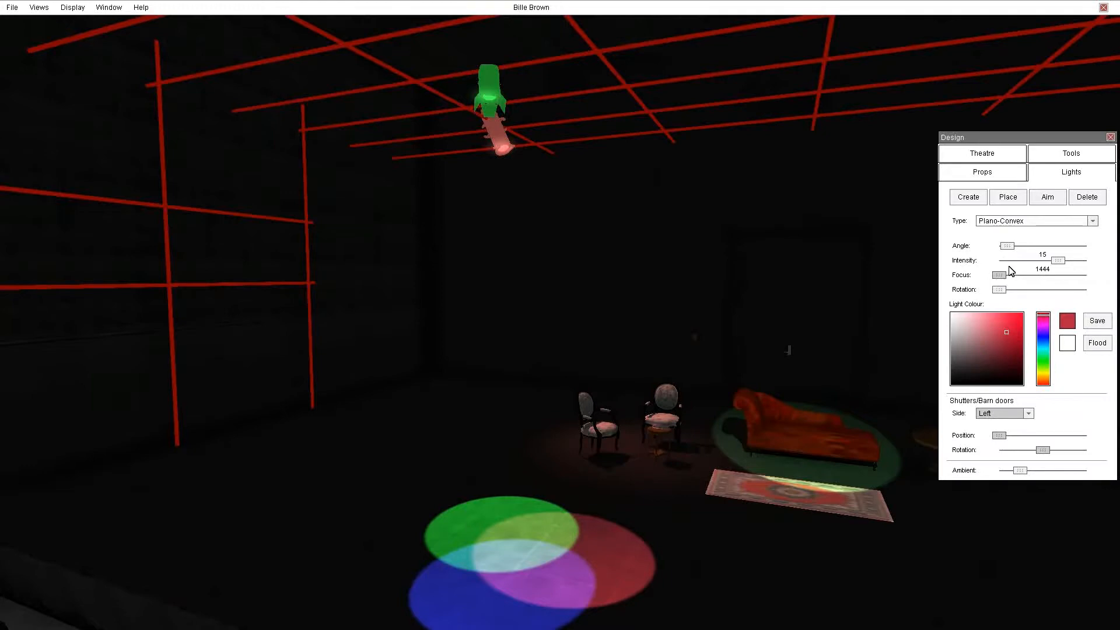
Lower the ambient light level and deselect the current light.
right_click_drag(725, 473, 659, 490)
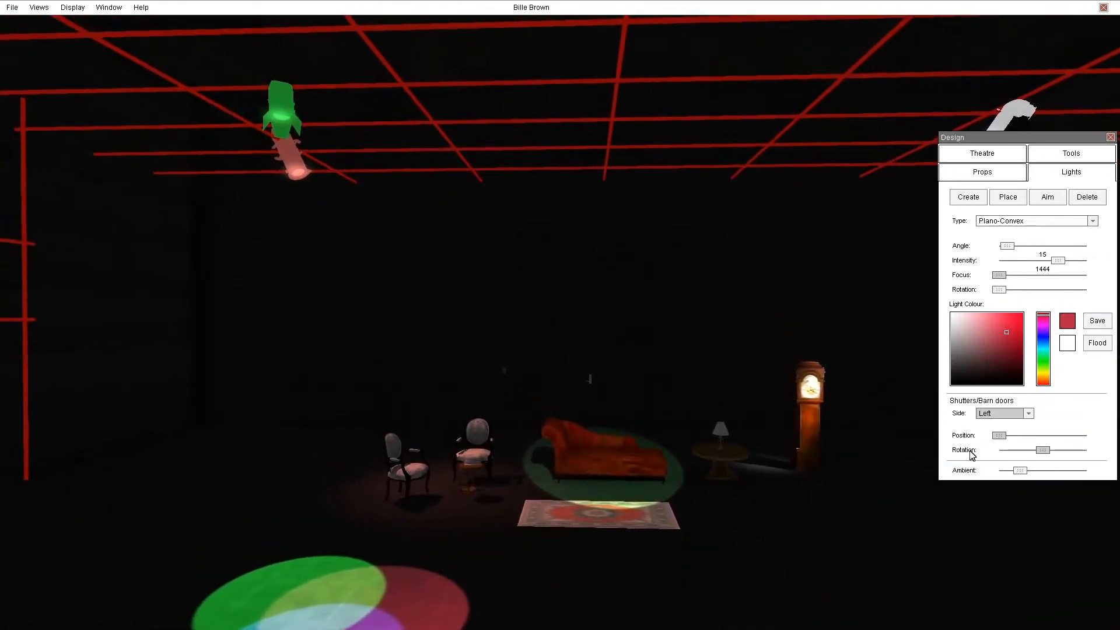
left_click_drag(1021, 468, 983, 474)
left_click(380, 461)
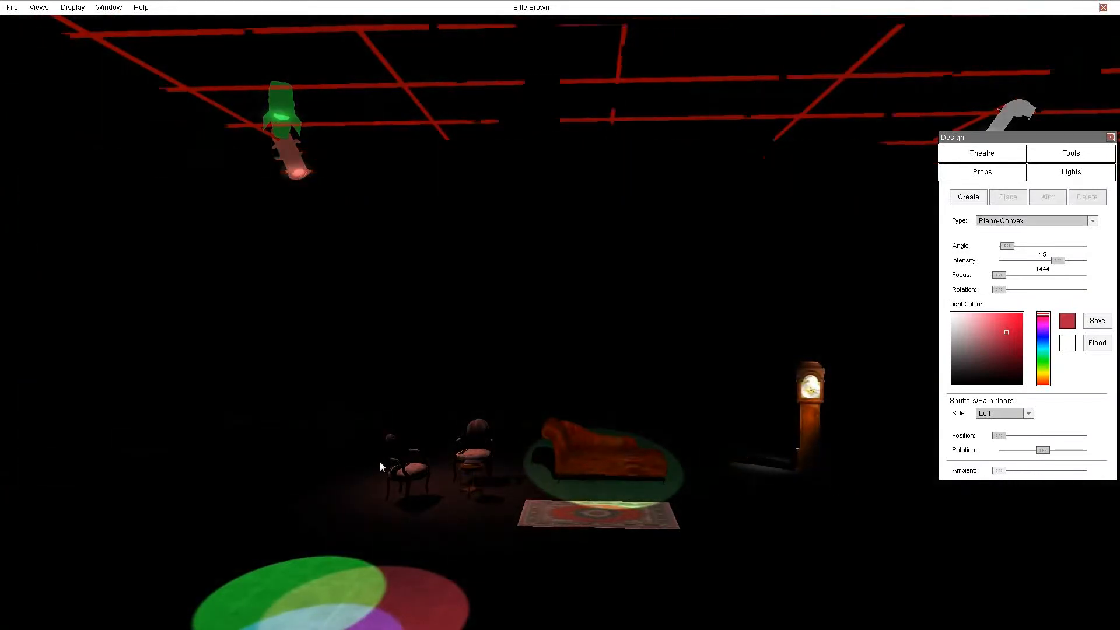
Orbit and zoom around the stage to review the finished lighting.
right_click_drag(539, 479, 594, 478)
left_click(985, 175)
right_click_drag(674, 517, 1007, 624)
right_click_drag(560, 409, 595, 420)
right_click_drag(1108, 624, 978, 578)
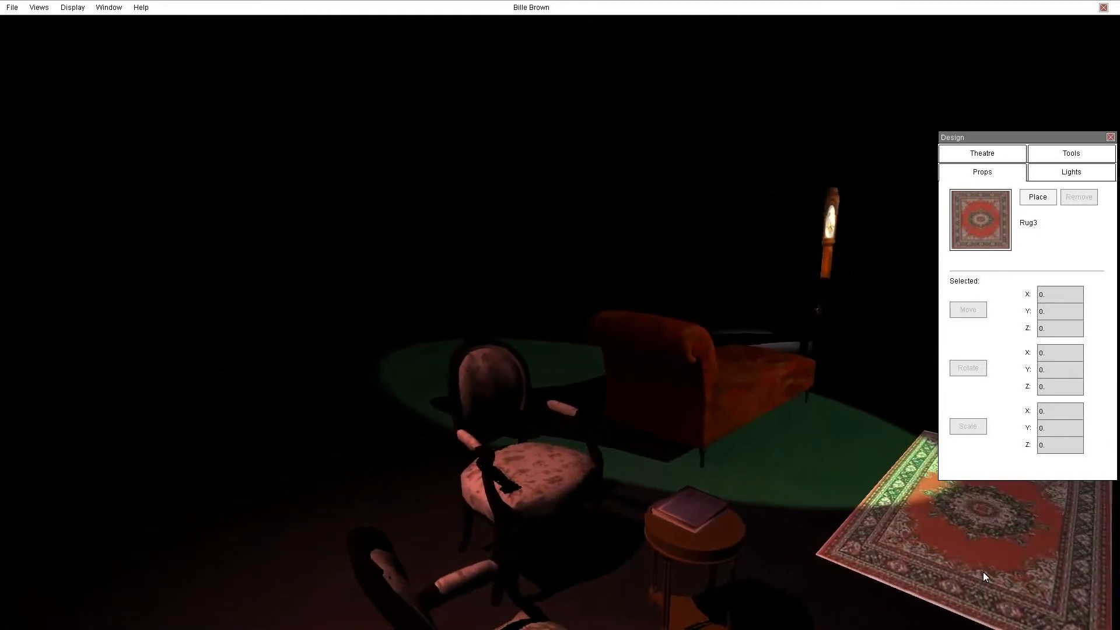
scroll(984, 561, "down", 5)
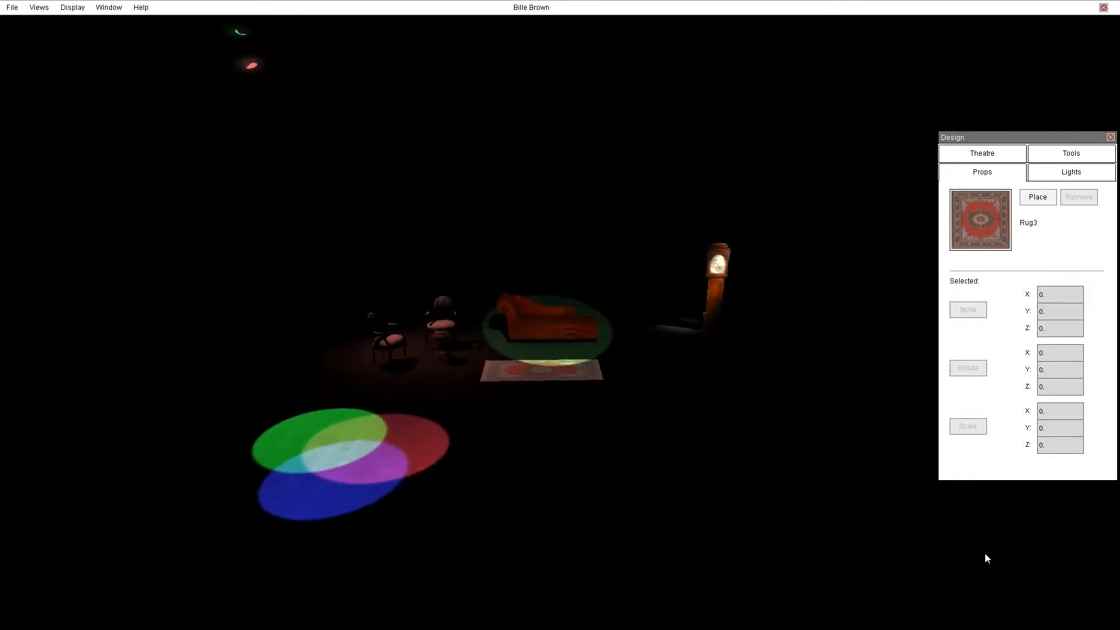
mouse_move(985, 553)
right_mouse_down()
mouse_move(1051, 521)
mouse_move(963, 516)
mouse_move(910, 539)
mouse_move(793, 539)
mouse_move(910, 555)
mouse_move(1004, 546)
right_mouse_up()
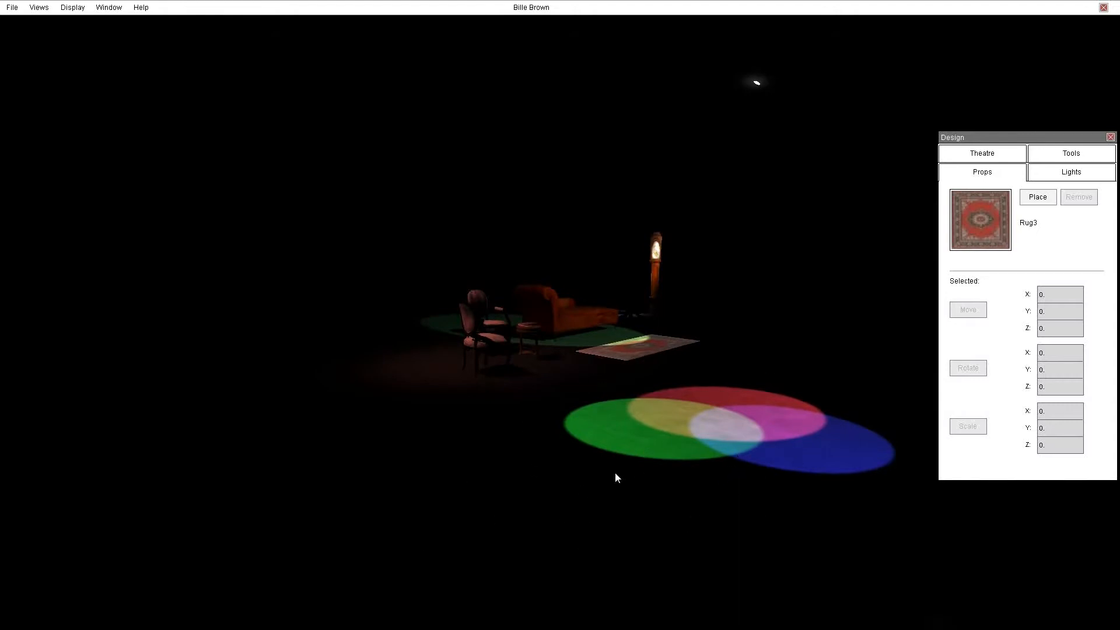
right_click_drag(614, 471, 611, 467)
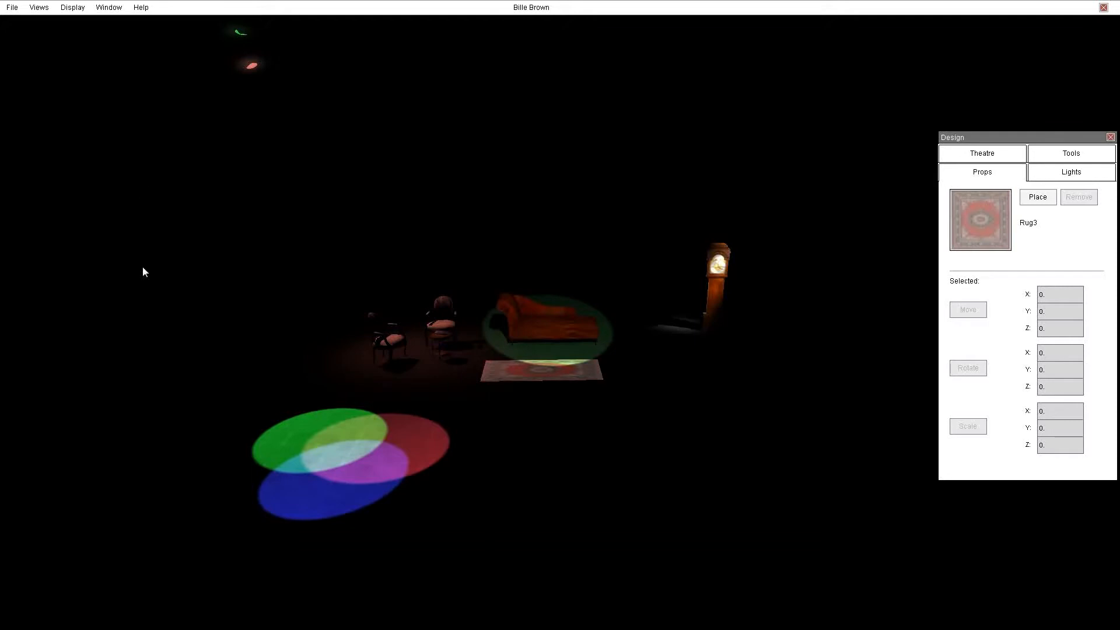
Start a new design and load the Epidauros space.
left_click(12, 8)
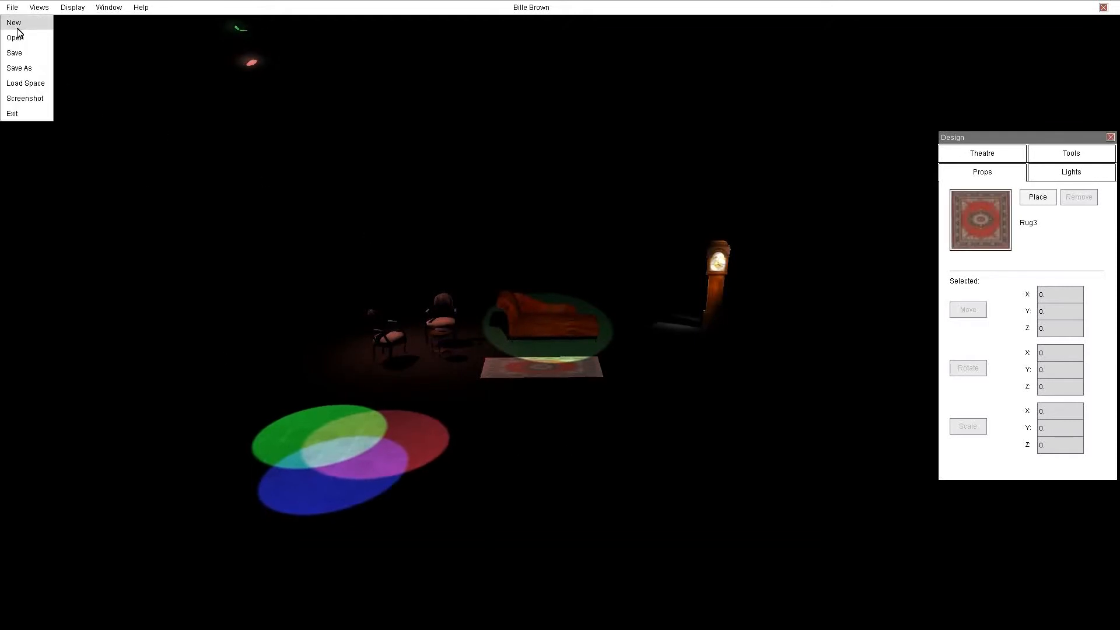
left_click(17, 25)
left_click(12, 8)
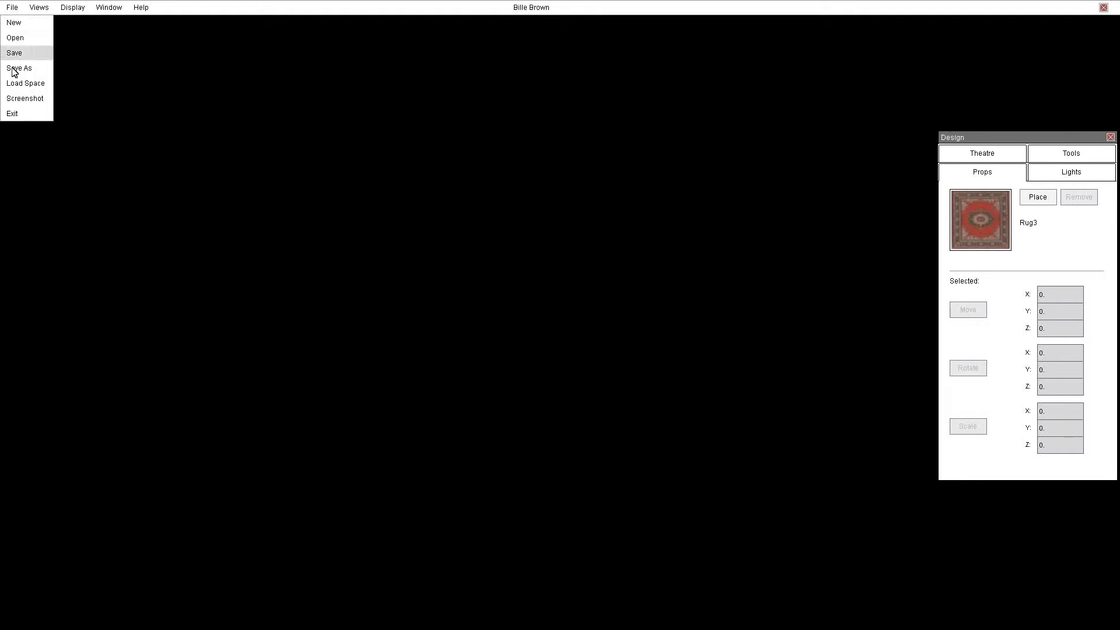
left_click(22, 85)
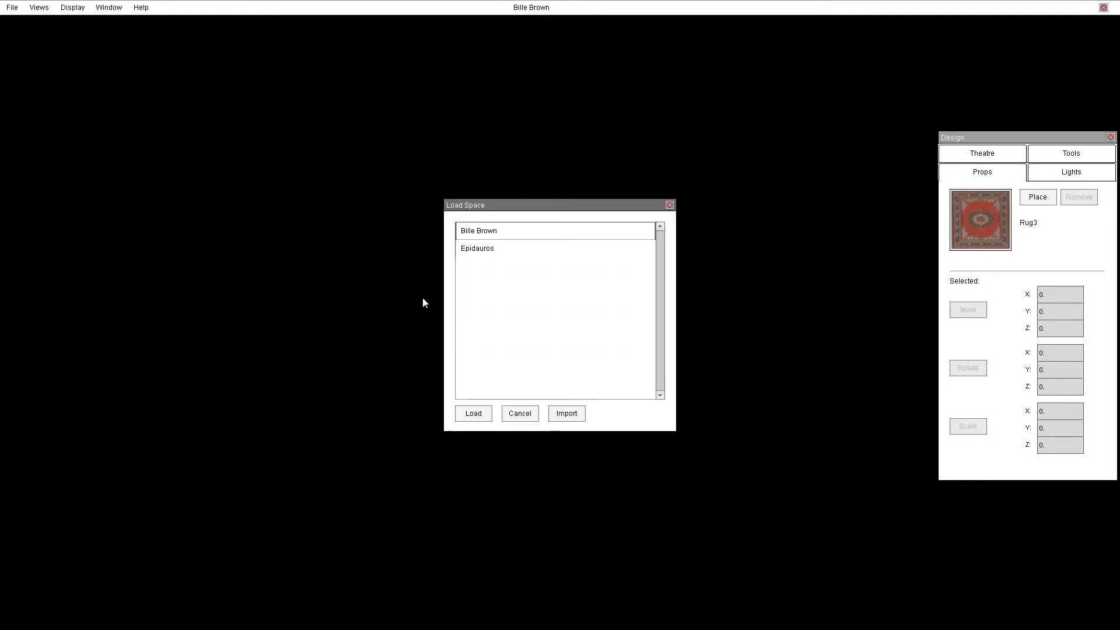
left_click(484, 247)
left_click(474, 414)
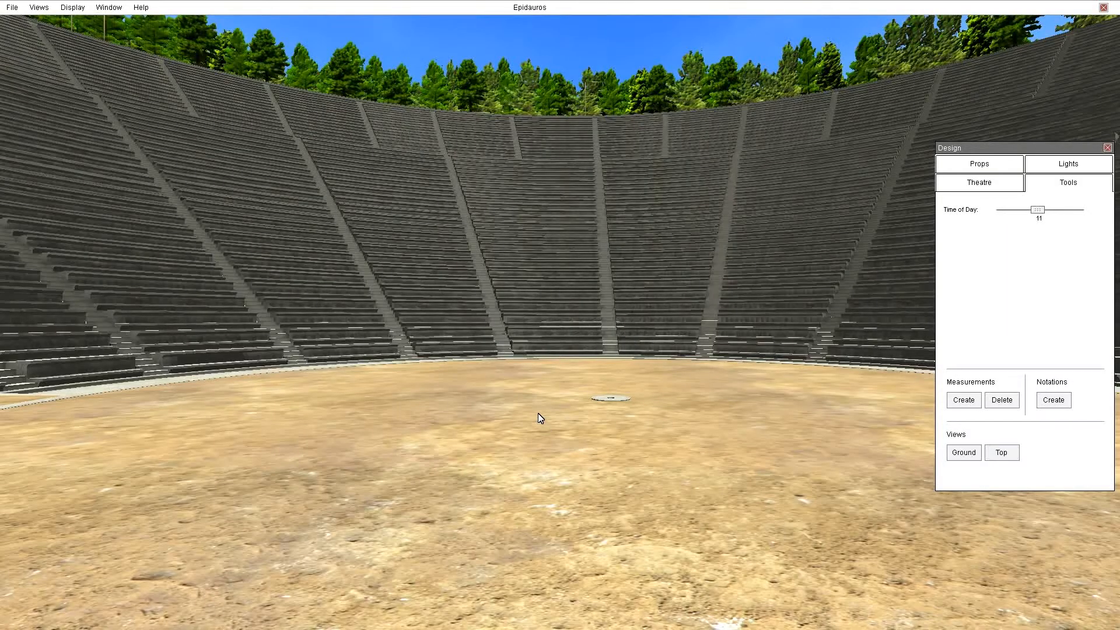
Explore the Epidauros theatre and open the lights settings.
right_click_drag(610, 474, 175, 397)
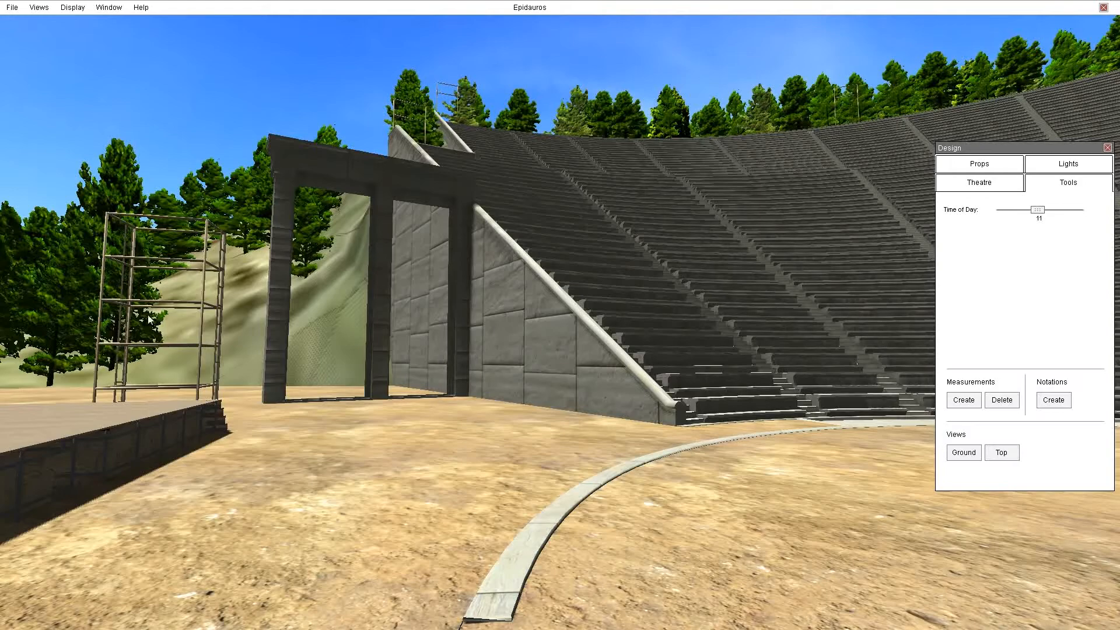
left_click(1067, 168)
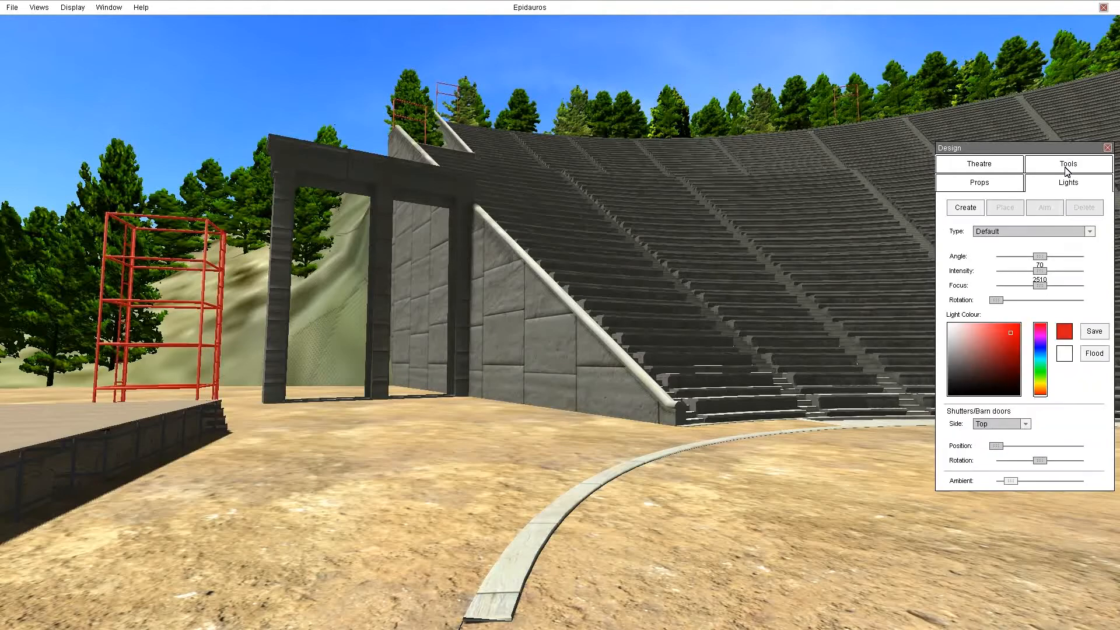
right_click_drag(233, 394, 957, 450)
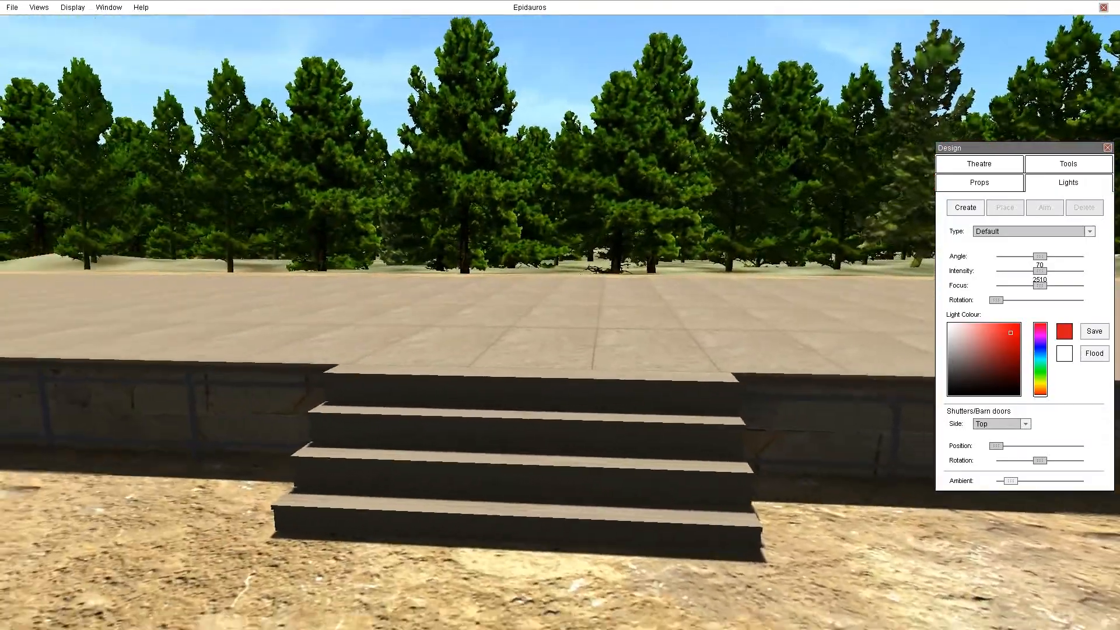
key("s")
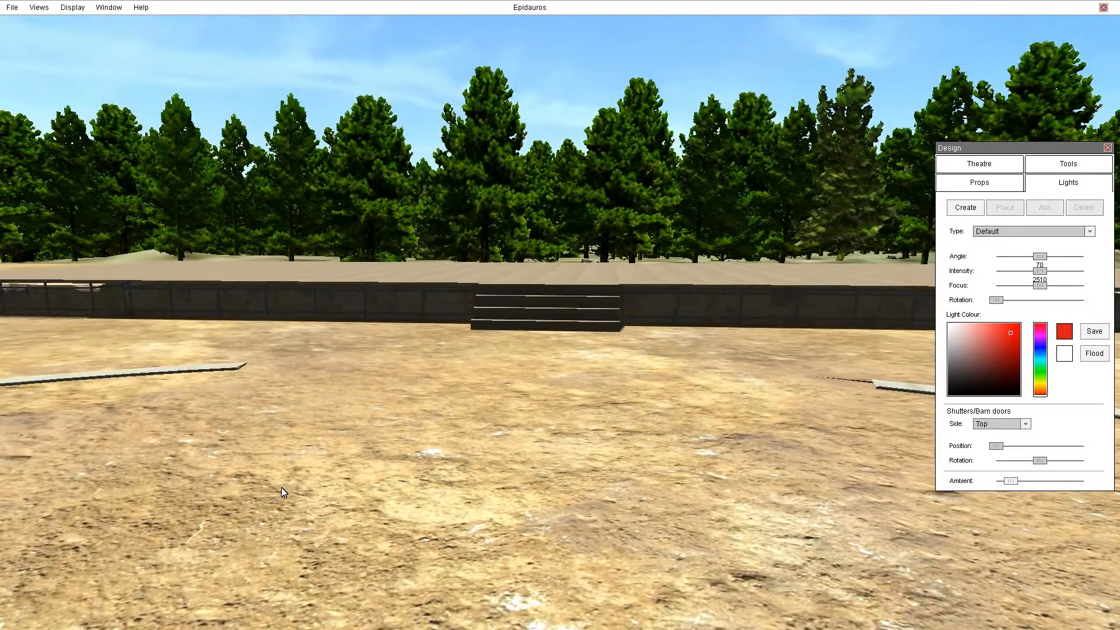
Switch to the props settings and turn on the display of props to show the lighting rigs above the stage.
right_click_drag(281, 488, 910, 485)
right_click_drag(627, 506, 689, 507)
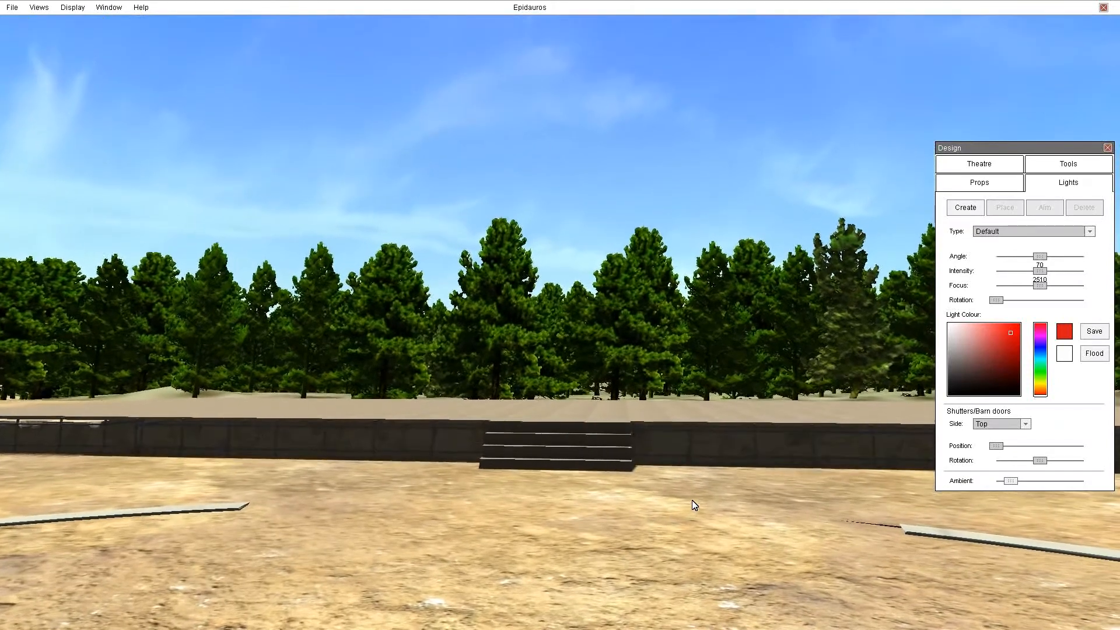
left_click(986, 183)
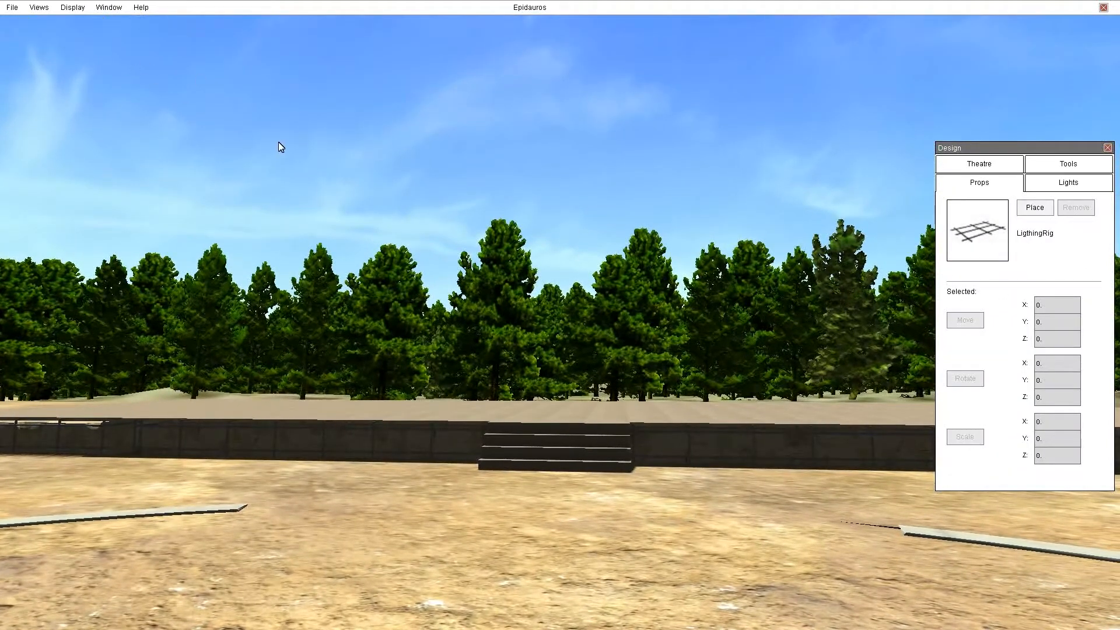
left_click(79, 8)
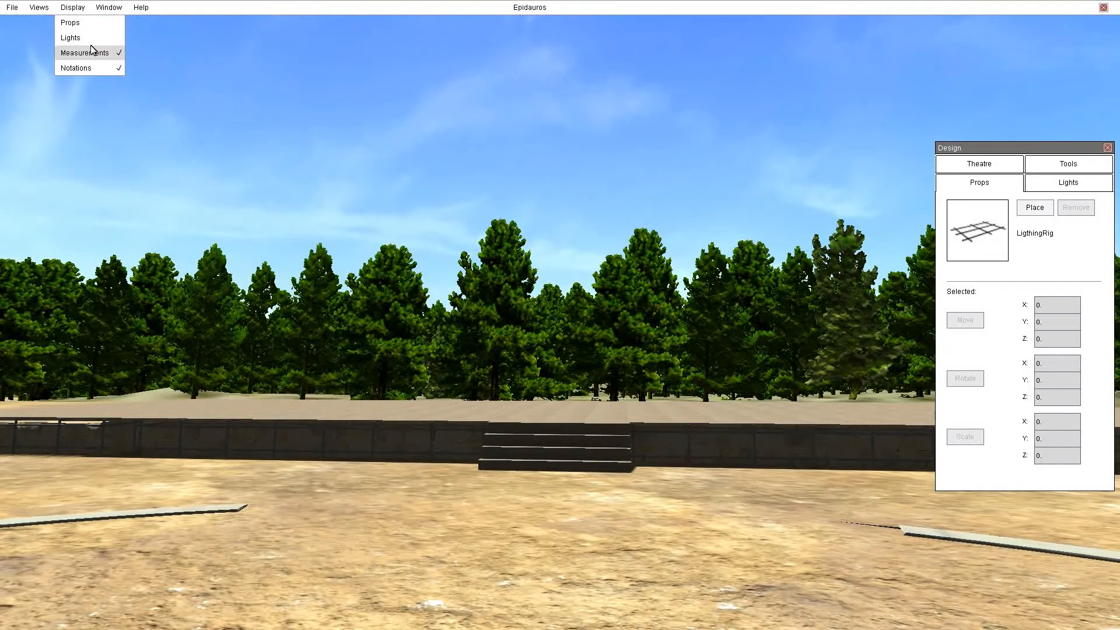
left_click(71, 23)
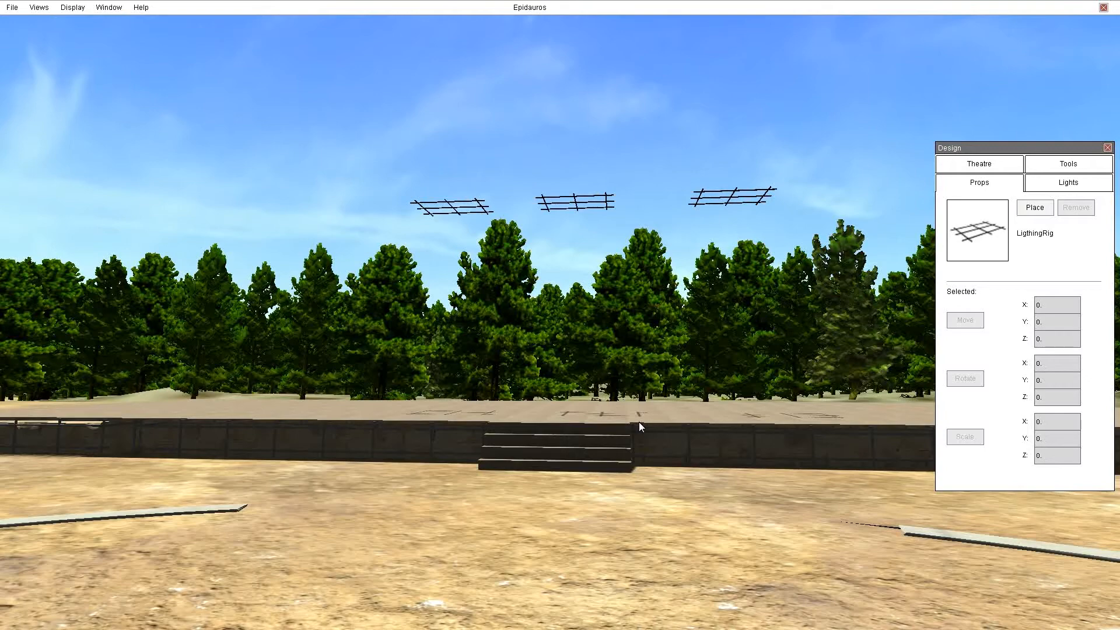
Turn on the display of lights so the coloured lights on the rigs appear.
right_click_drag(662, 426, 681, 436)
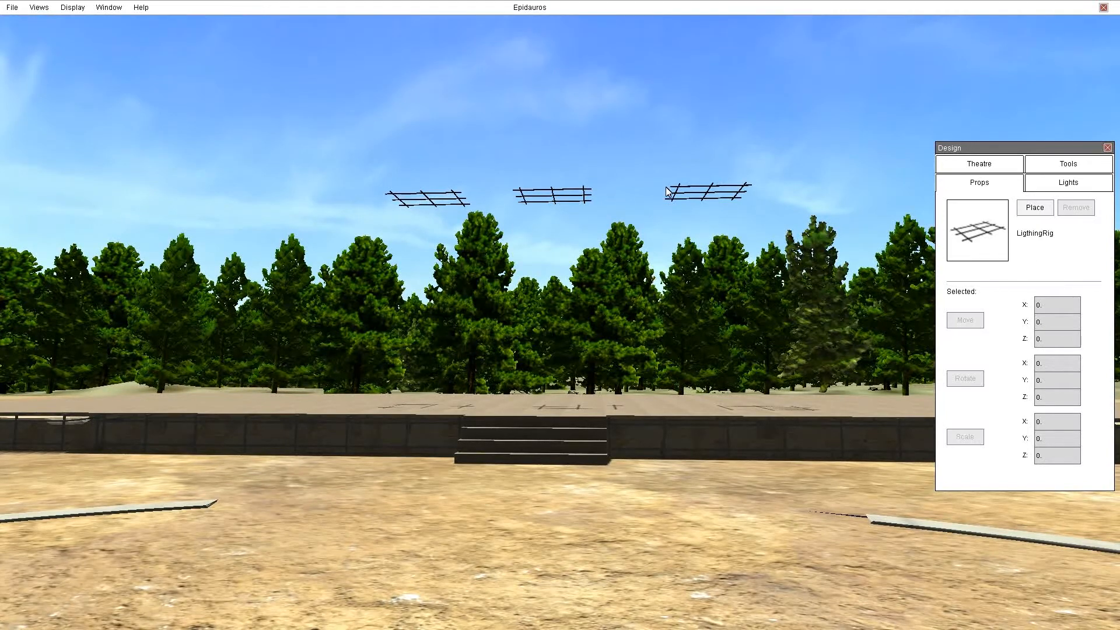
left_click(78, 9)
left_click(70, 38)
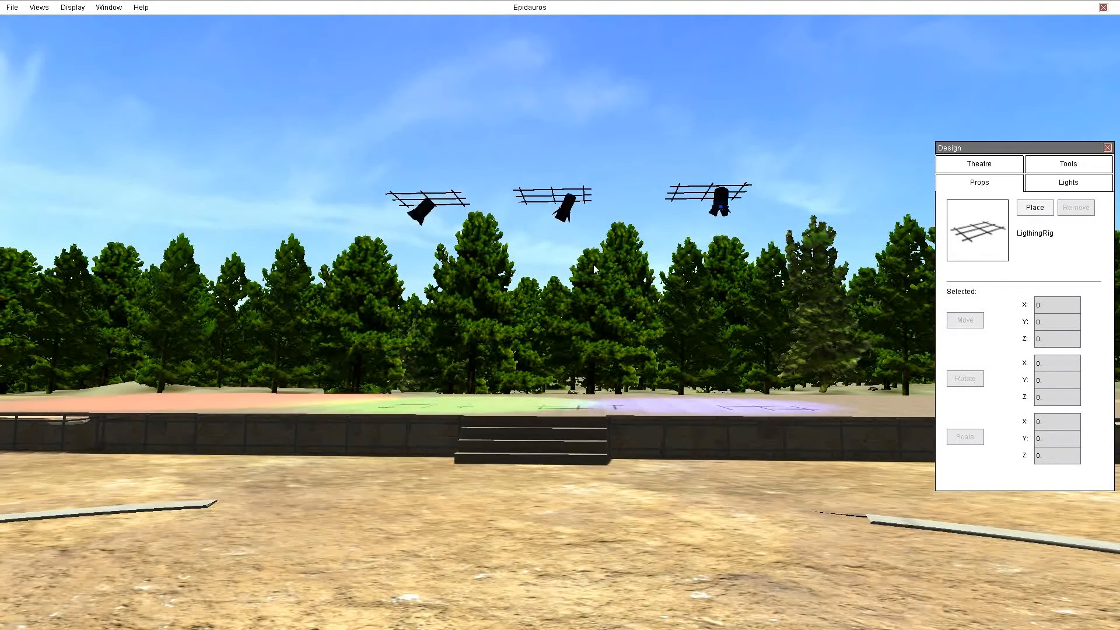
Set the time of day to 21 to view the red, green and blue stage lighting at night.
left_click(1075, 167)
left_click_drag(1036, 211, 1077, 211)
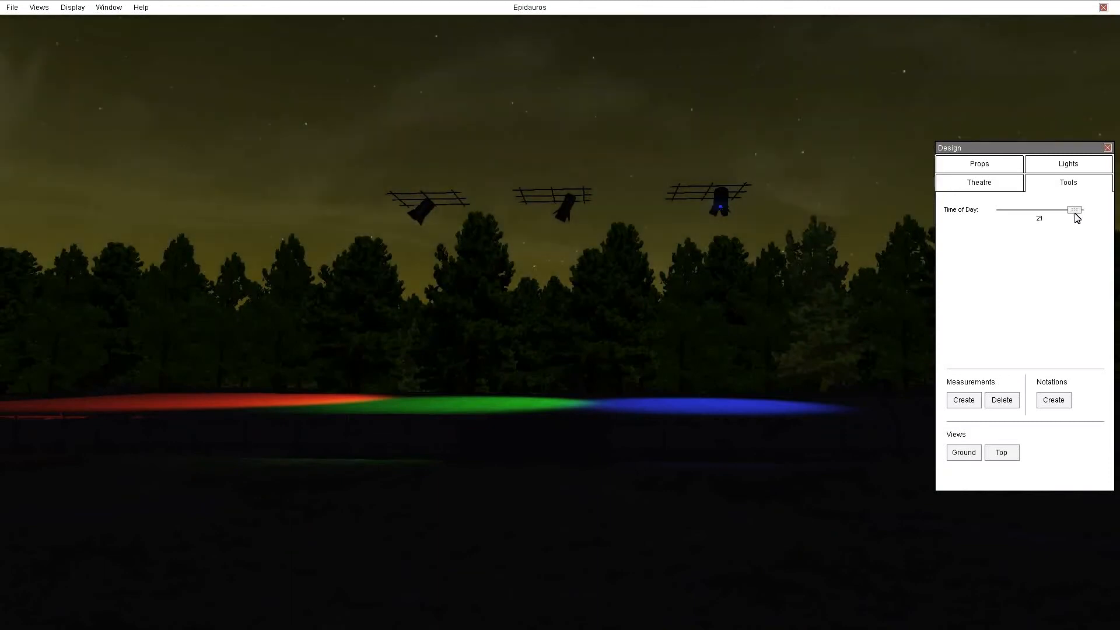
right_click_drag(735, 324, 704, 355)
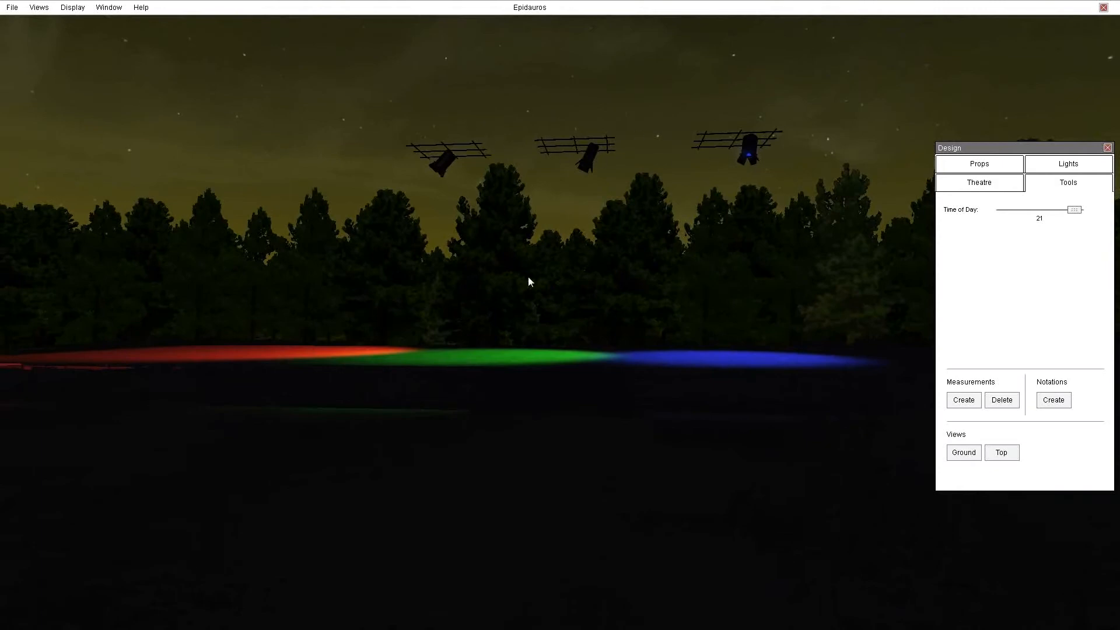
right_click_drag(492, 369, 652, 203)
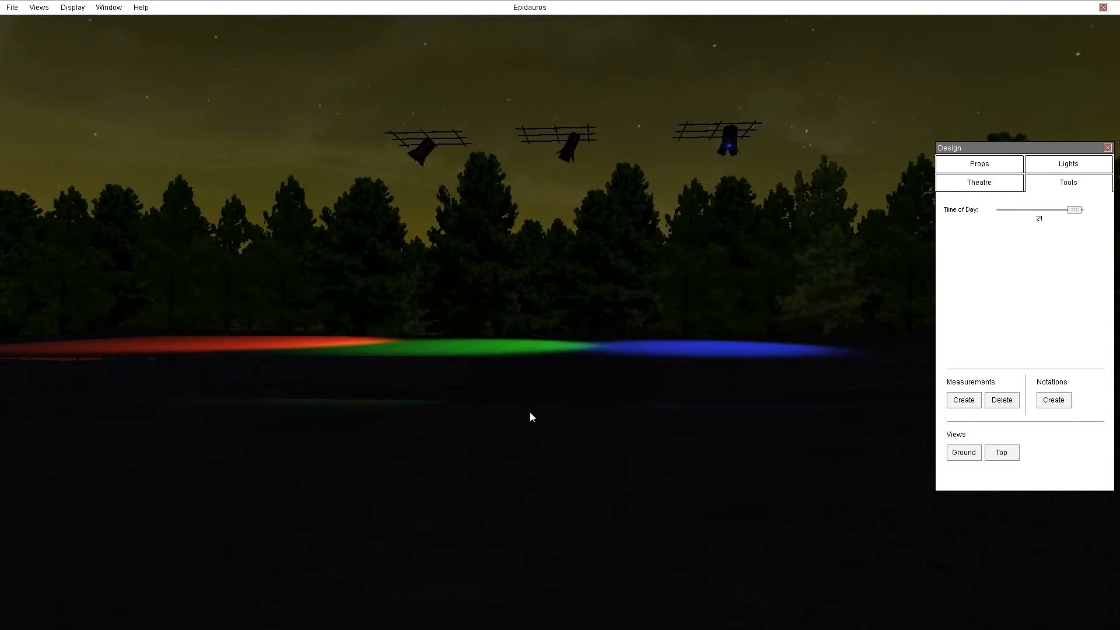
right_click_drag(530, 411, 563, 416)
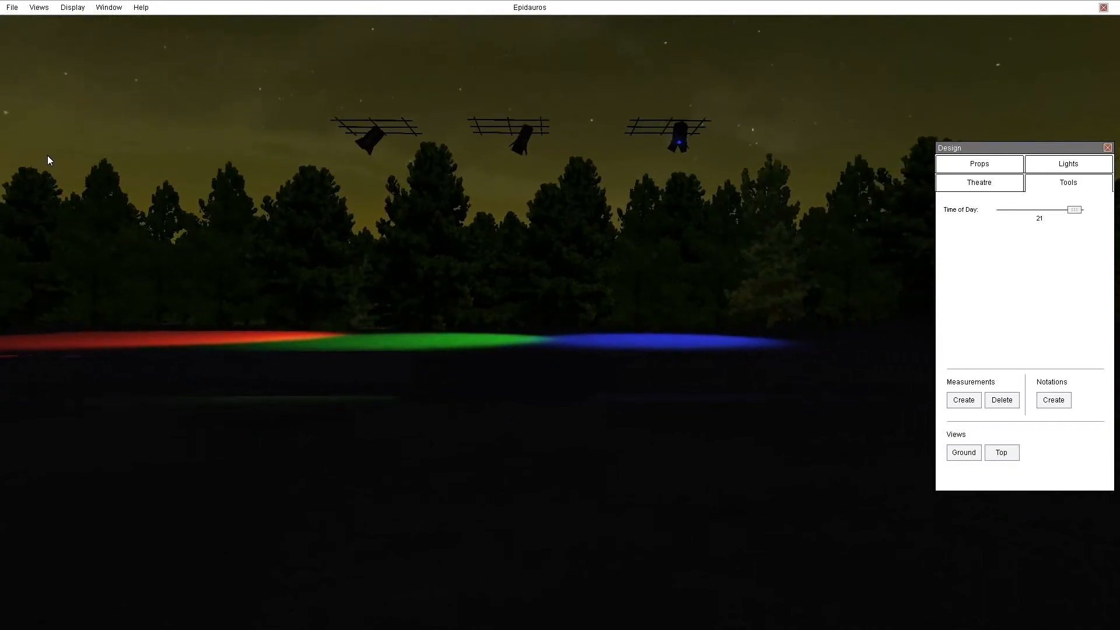
right_click_drag(645, 387, 565, 383)
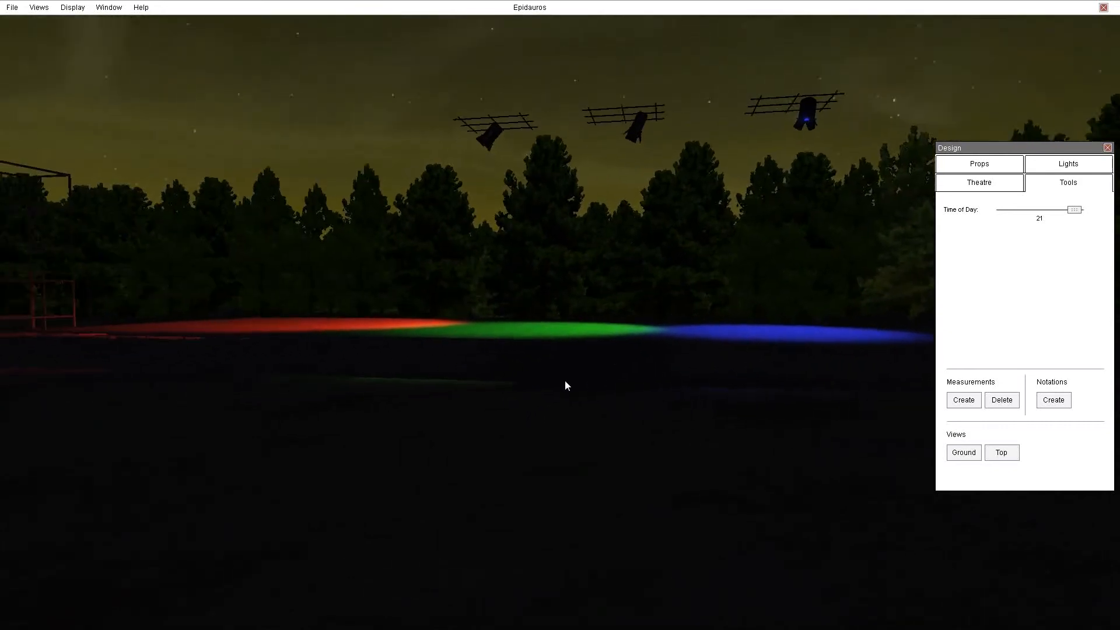
left_click(1032, 211)
right_click_drag(910, 303, 3, 248)
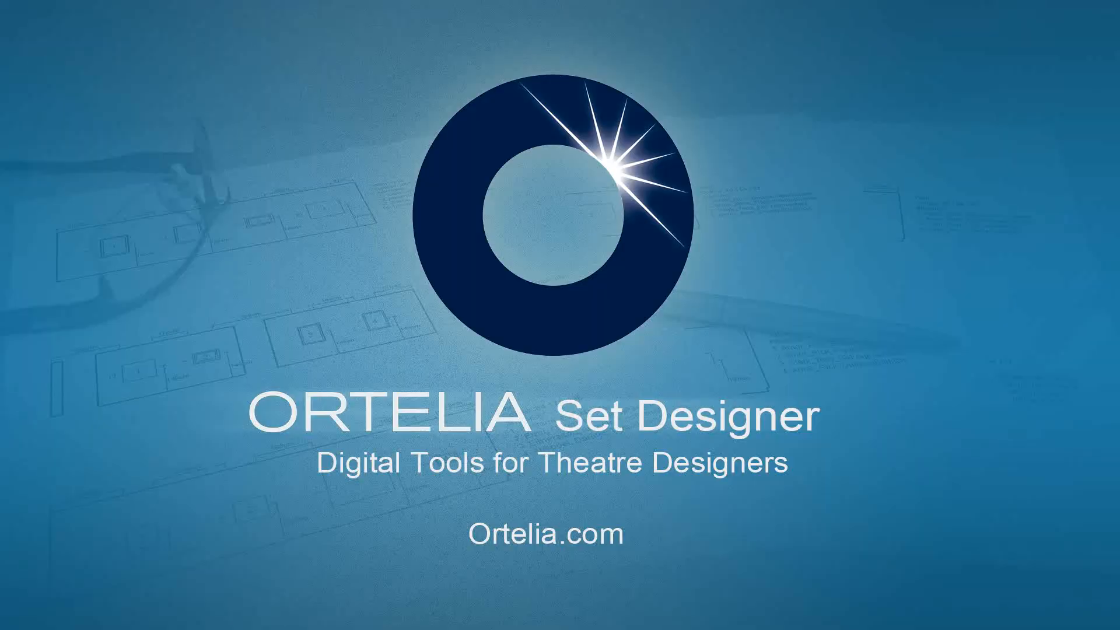